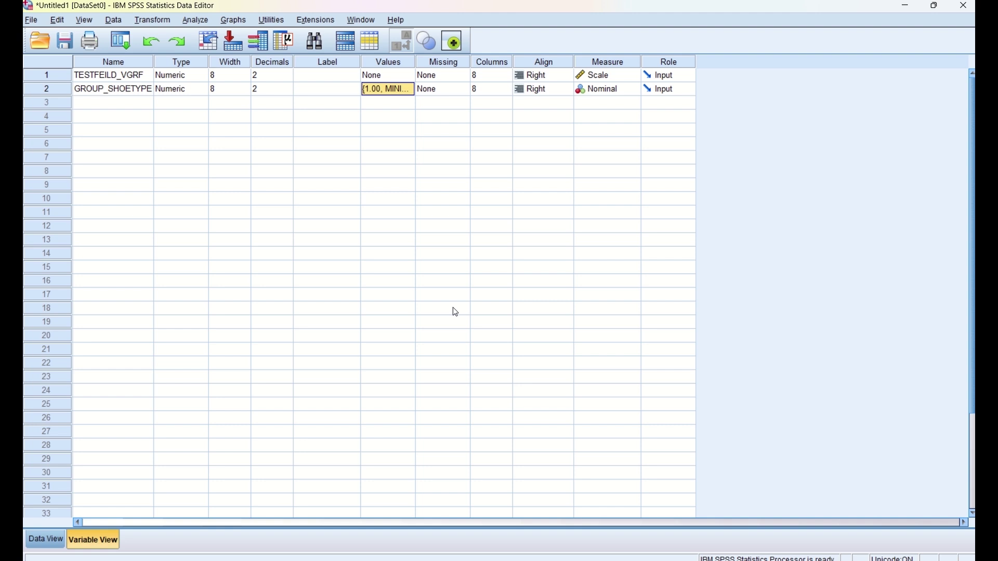
- Review the definition of the GROUP_SHOETYPE variable and its value labels
{"action": "left_click", "coordinate": [140, 92]}
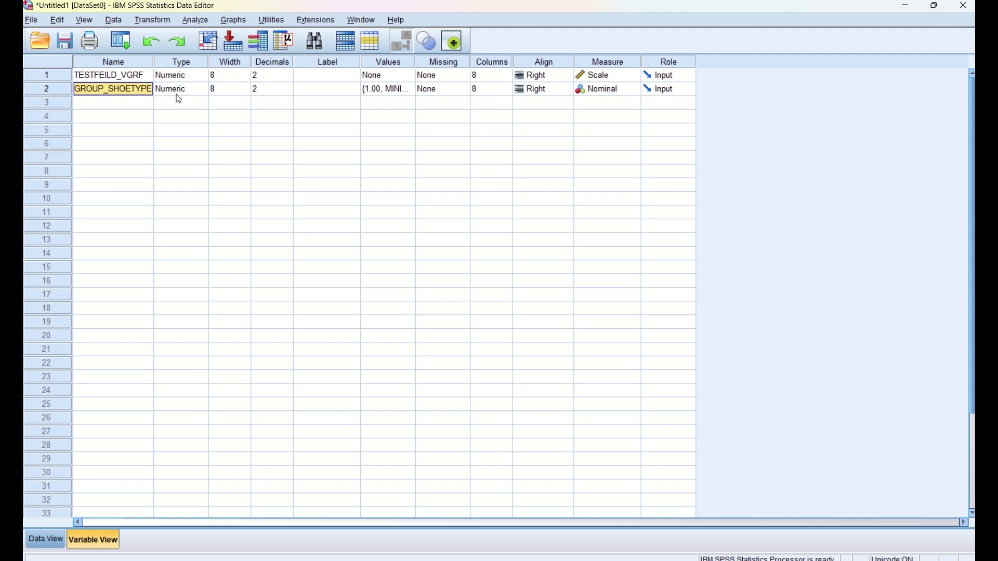
{"action": "left_click", "coordinate": [405, 89]}
{"action": "left_click", "coordinate": [405, 89]}
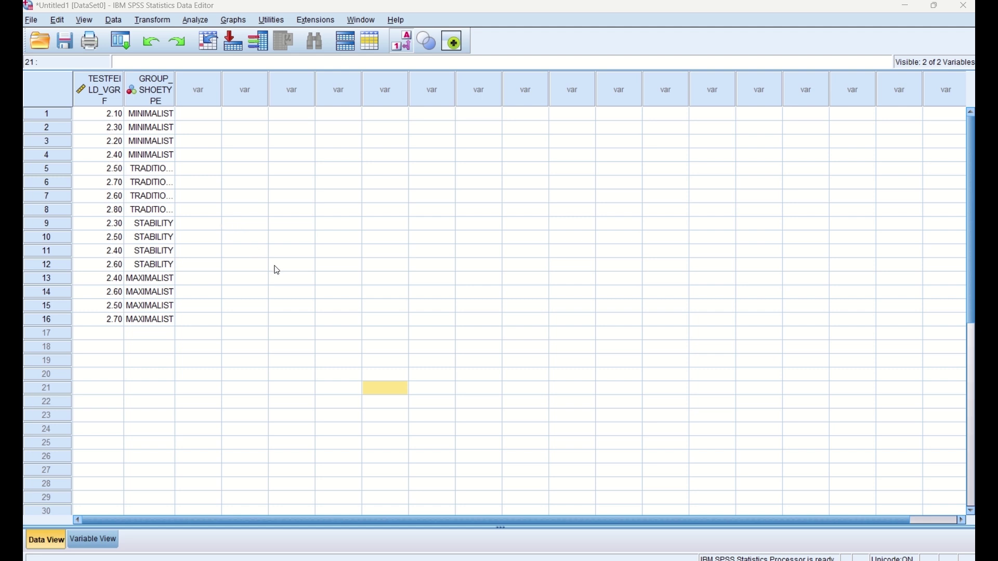
- Start a nonparametric test for independent samples, reset its settings to defaults and set the objective to Customize analysis
{"action": "left_click", "coordinate": [210, 20]}
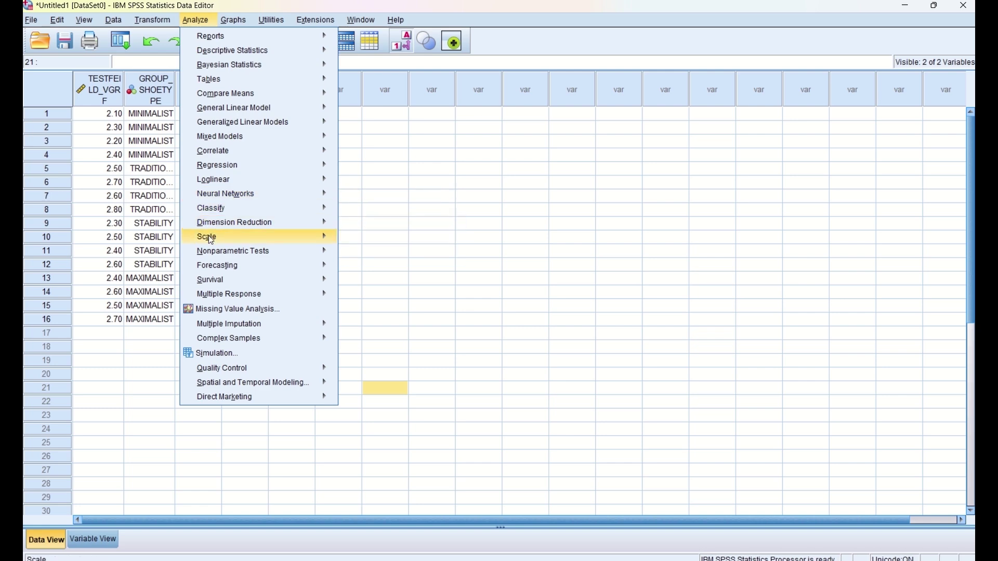
{"action": "mouse_move", "coordinate": [215, 252]}
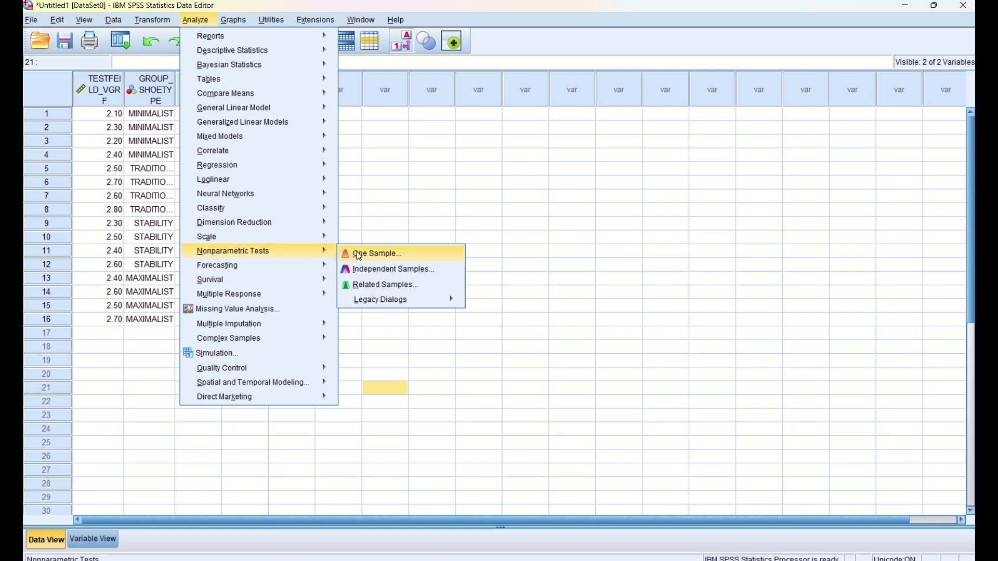
{"action": "left_click", "coordinate": [379, 271]}
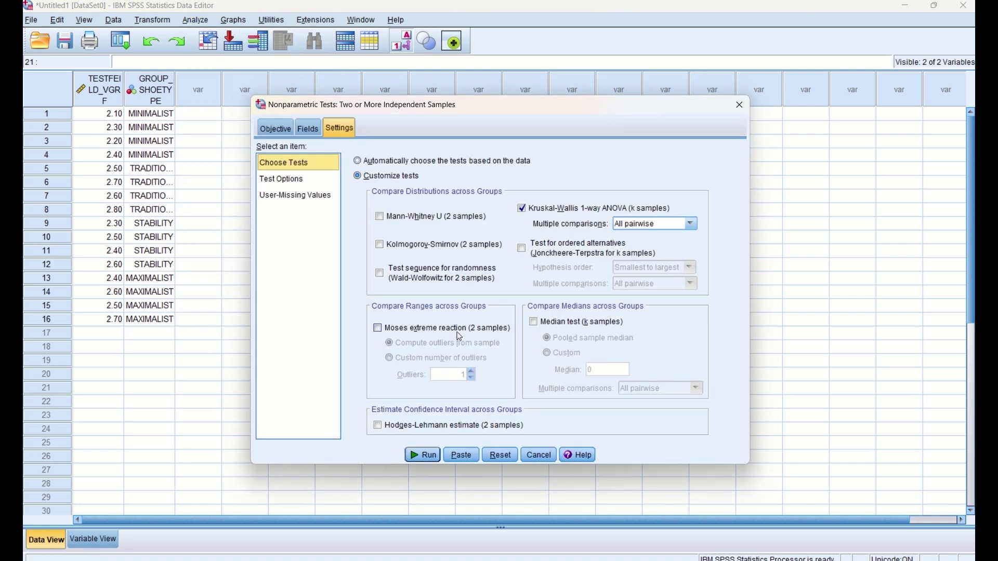
{"action": "left_click", "coordinate": [500, 455]}
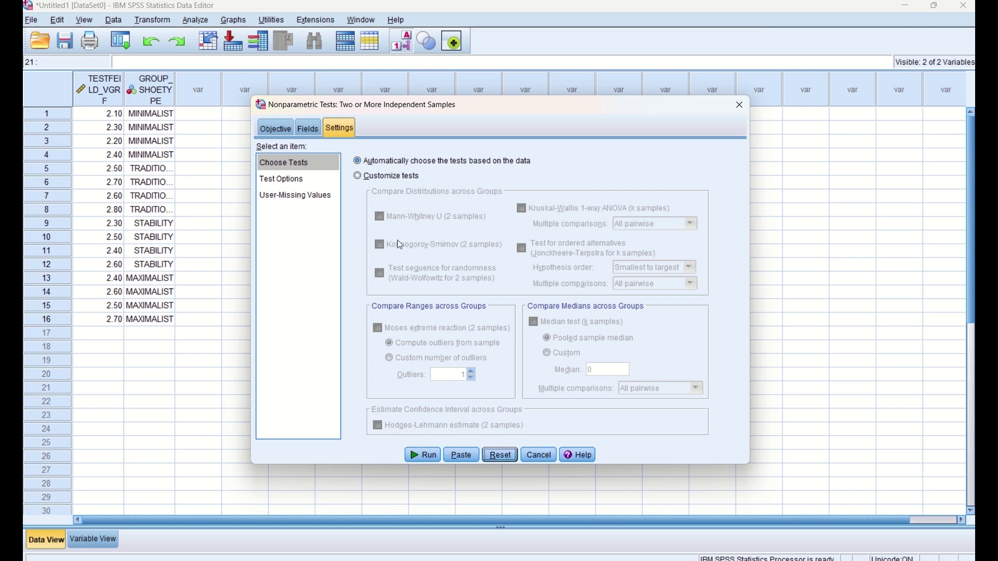
{"action": "left_click", "coordinate": [268, 127]}
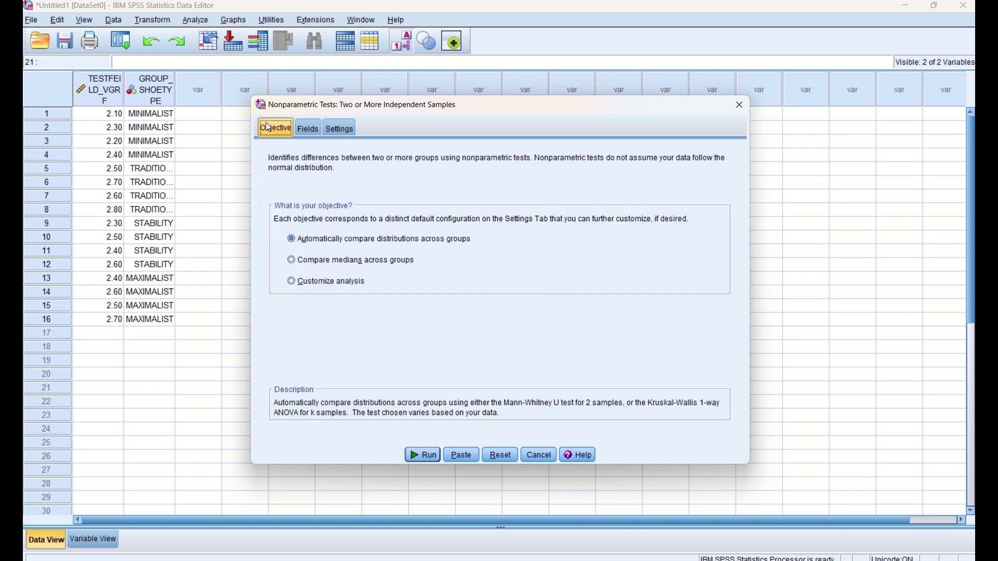
{"action": "left_click", "coordinate": [291, 282]}
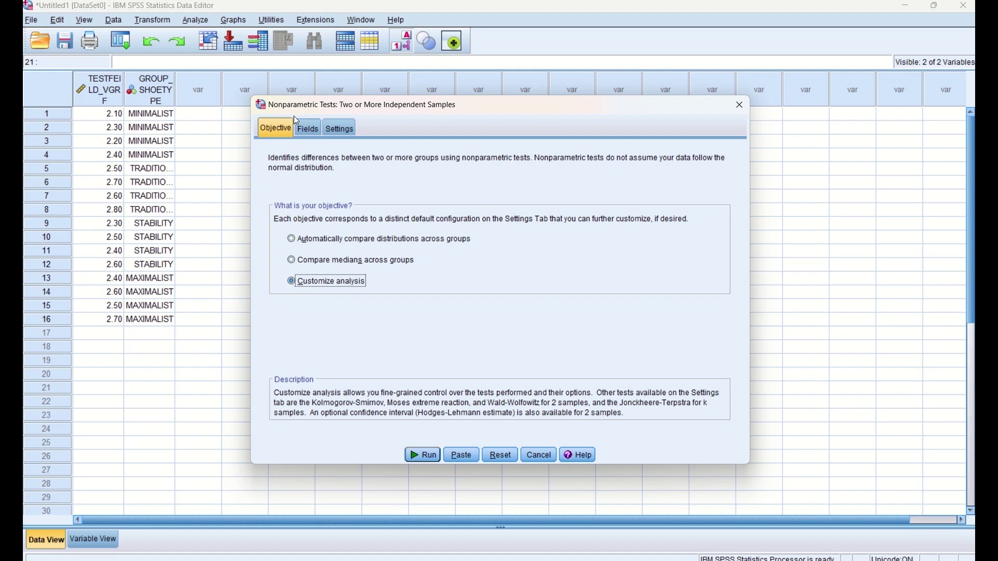
- Assign TESTFEILD_VGRF as the test field and GROUP_SHOETYPE as the groups variable
{"action": "left_click", "coordinate": [305, 127]}
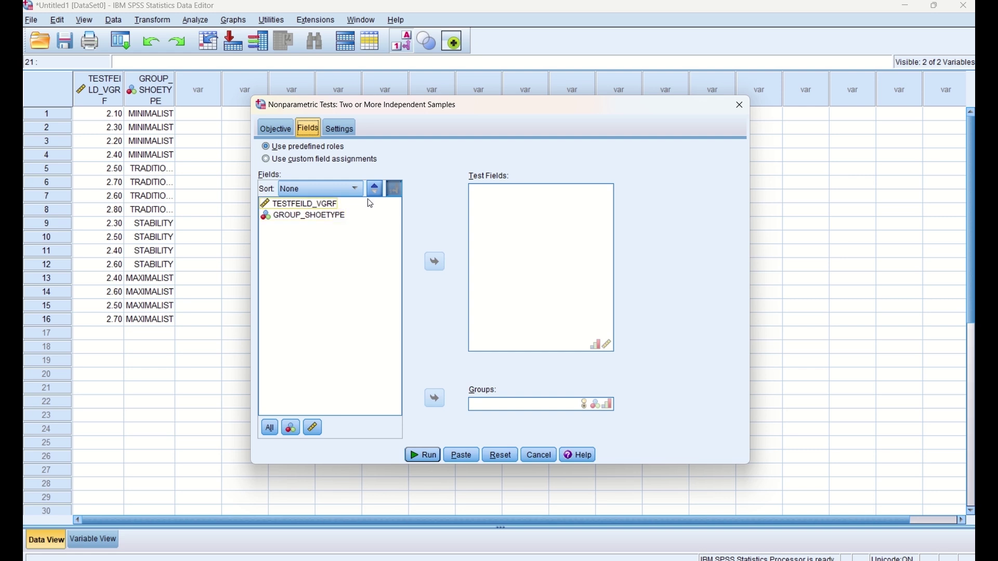
{"action": "left_click", "coordinate": [335, 204]}
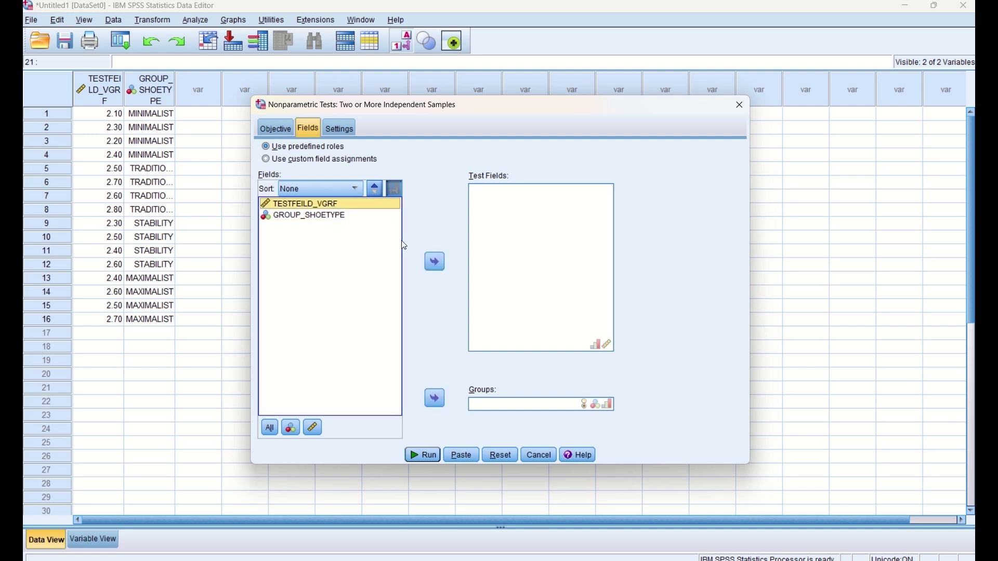
{"action": "left_click", "coordinate": [436, 264]}
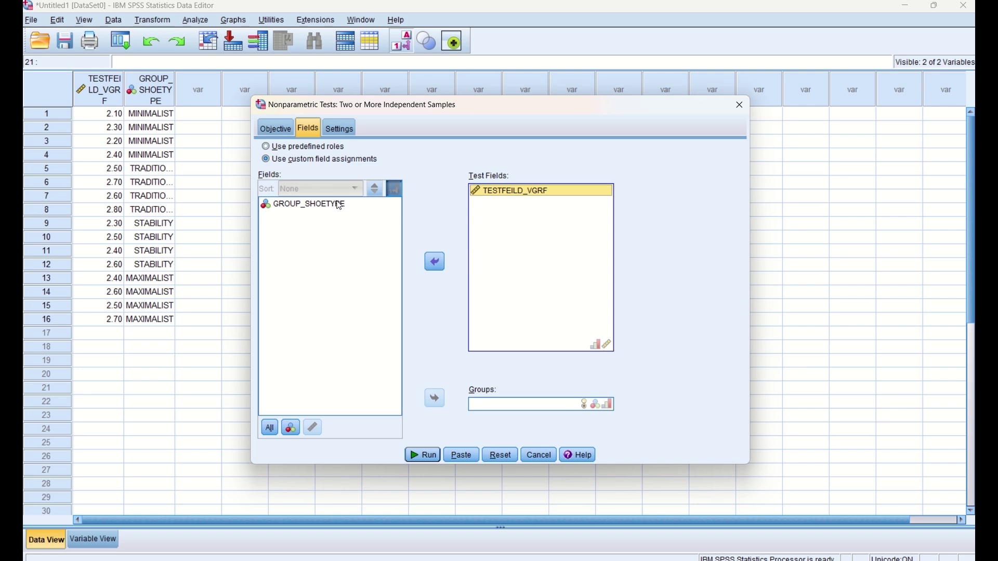
{"action": "left_click", "coordinate": [340, 206]}
{"action": "left_click", "coordinate": [437, 399]}
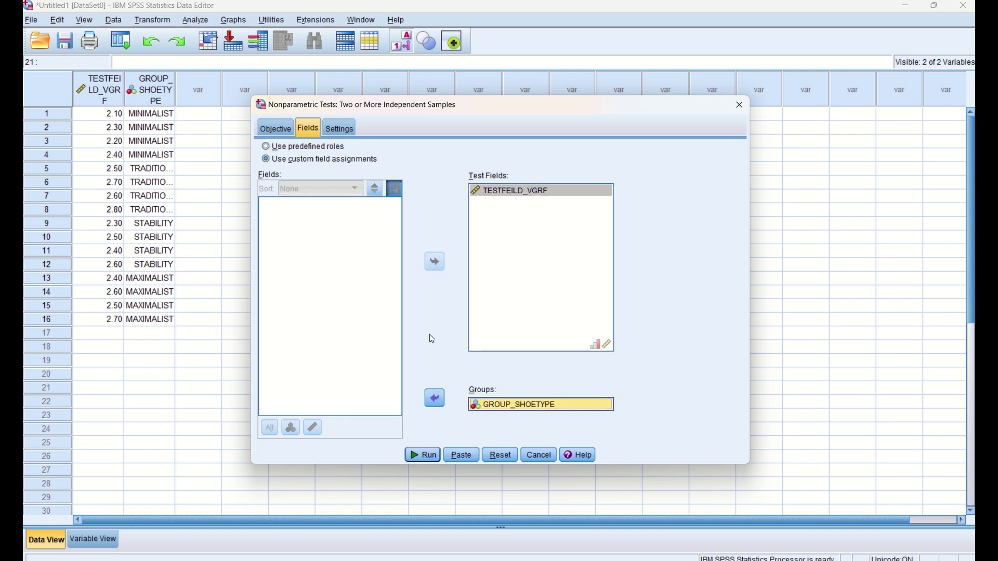
- Customize the tests to Kruskal-Wallis 1-way ANOVA with All pairwise multiple comparisons and run the analysis
{"action": "left_click", "coordinate": [346, 128]}
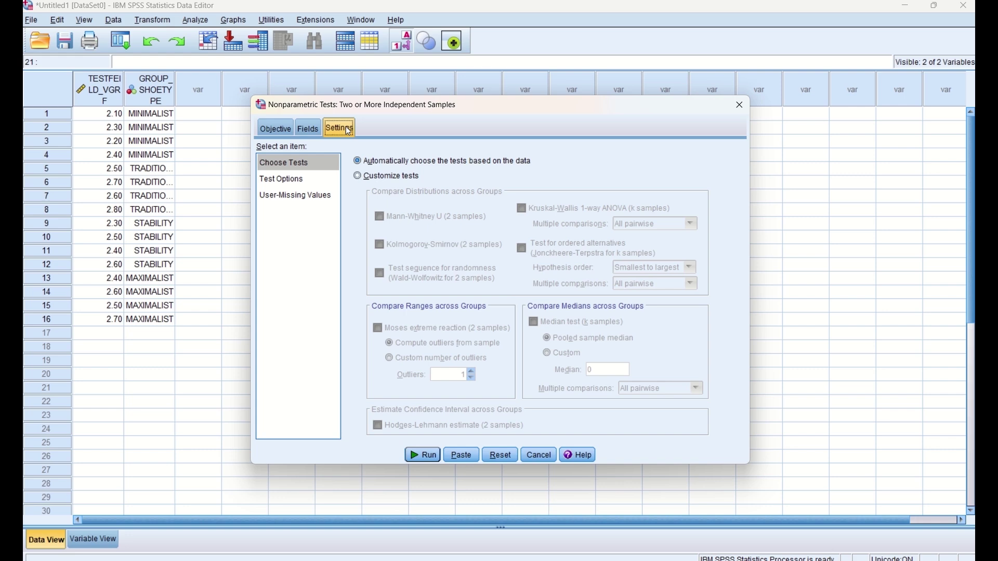
{"action": "left_click", "coordinate": [362, 177]}
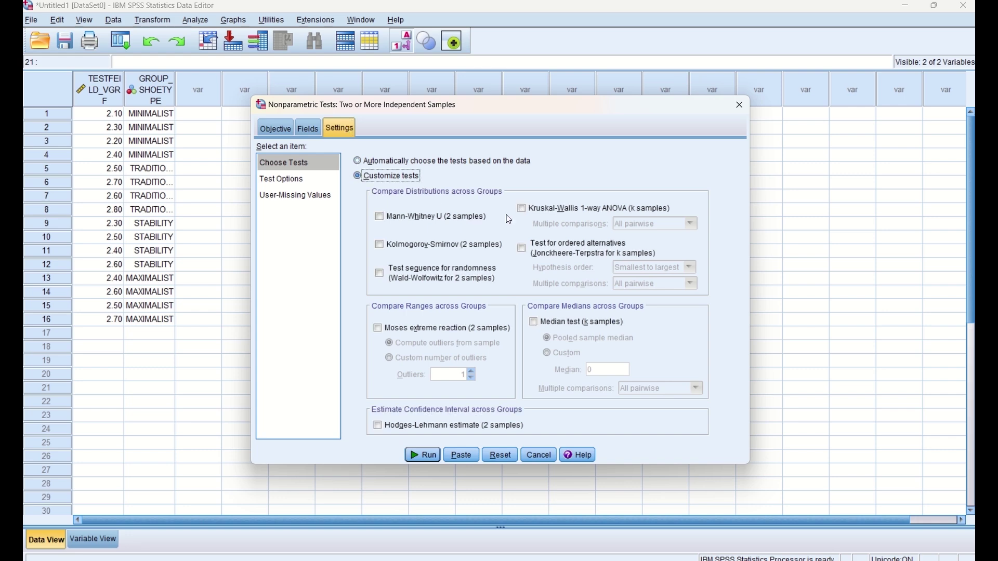
{"action": "left_click", "coordinate": [524, 209]}
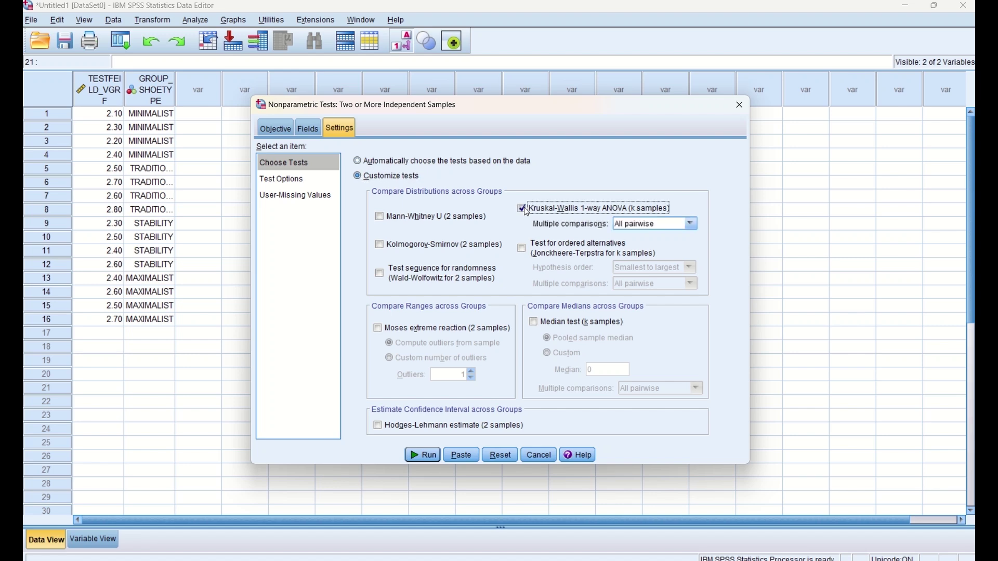
{"action": "left_click", "coordinate": [693, 226]}
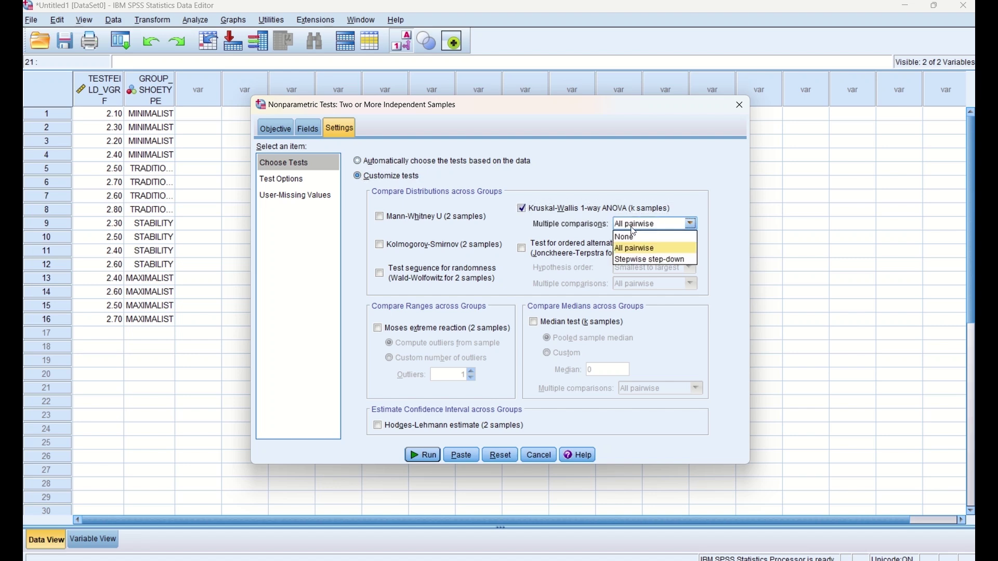
{"action": "left_click", "coordinate": [657, 249]}
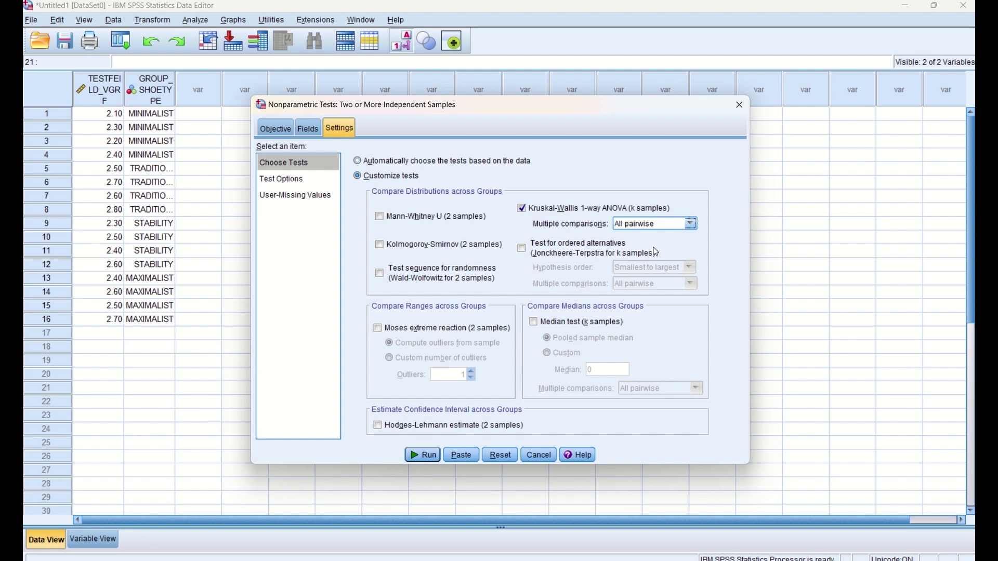
{"action": "left_click", "coordinate": [426, 454]}
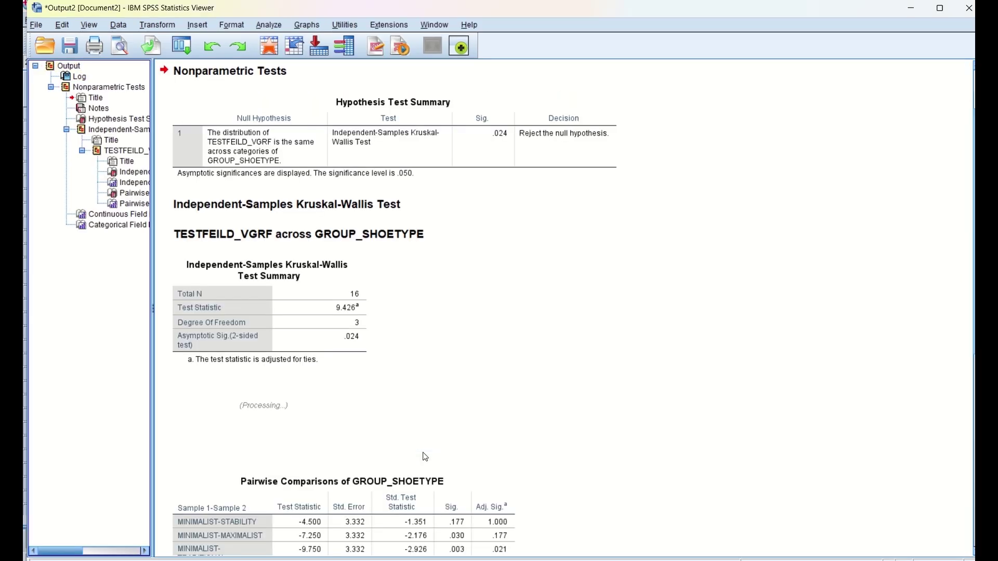
- Examine the hypothesis test summary, Kruskal-Wallis test statistics, boxplot and pairwise comparisons of GROUP_SHOETYPE in the output
{"action": "scroll", "coordinate": [485, 422], "scroll_direction": "down", "scroll_amount": 5}
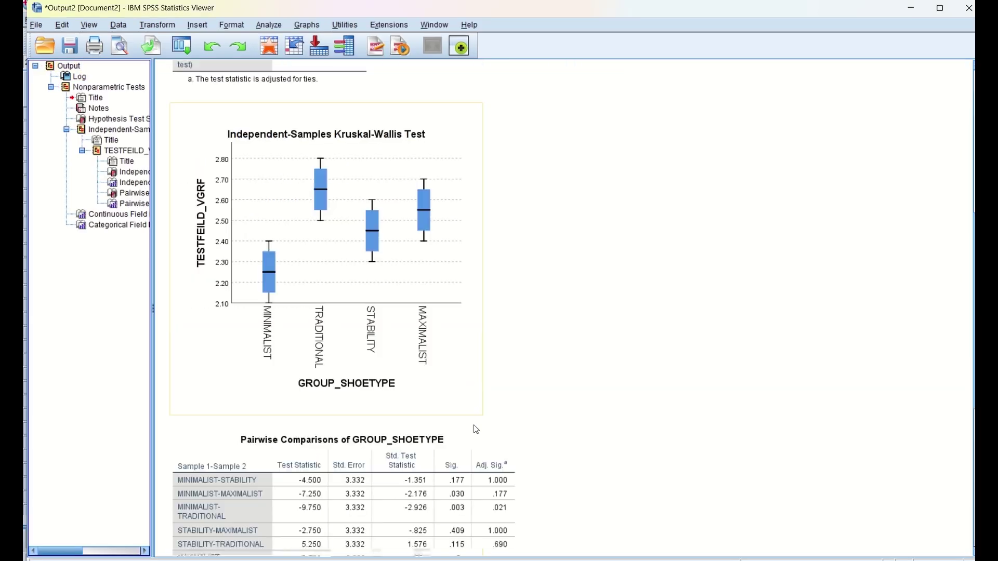
{"action": "scroll", "coordinate": [485, 422], "scroll_direction": "up", "scroll_amount": 5}
{"action": "scroll", "coordinate": [475, 429], "scroll_direction": "down", "scroll_amount": 5}
{"action": "scroll", "coordinate": [475, 429], "scroll_direction": "down", "scroll_amount": 5}
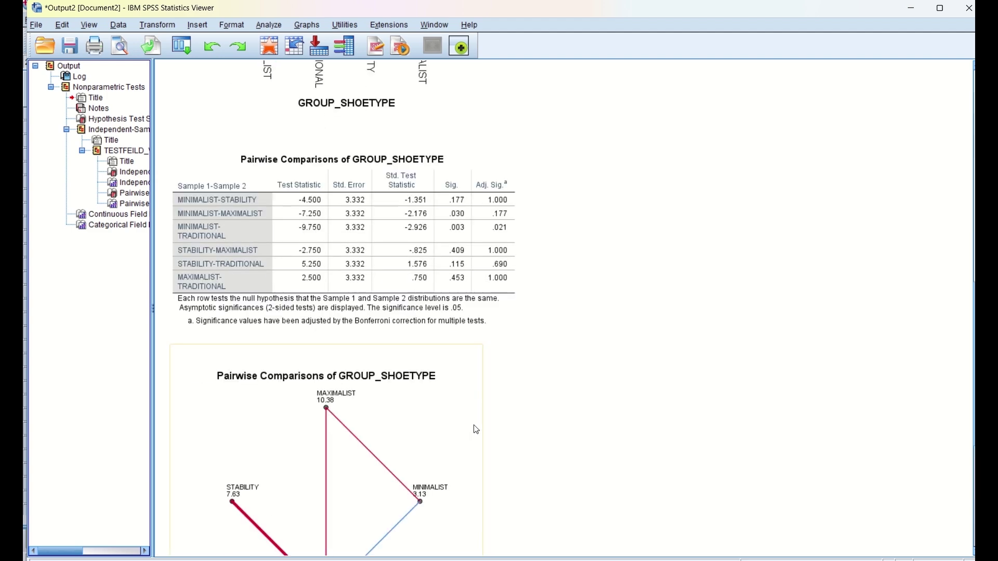
{"action": "scroll", "coordinate": [476, 429], "scroll_direction": "up", "scroll_amount": 8}
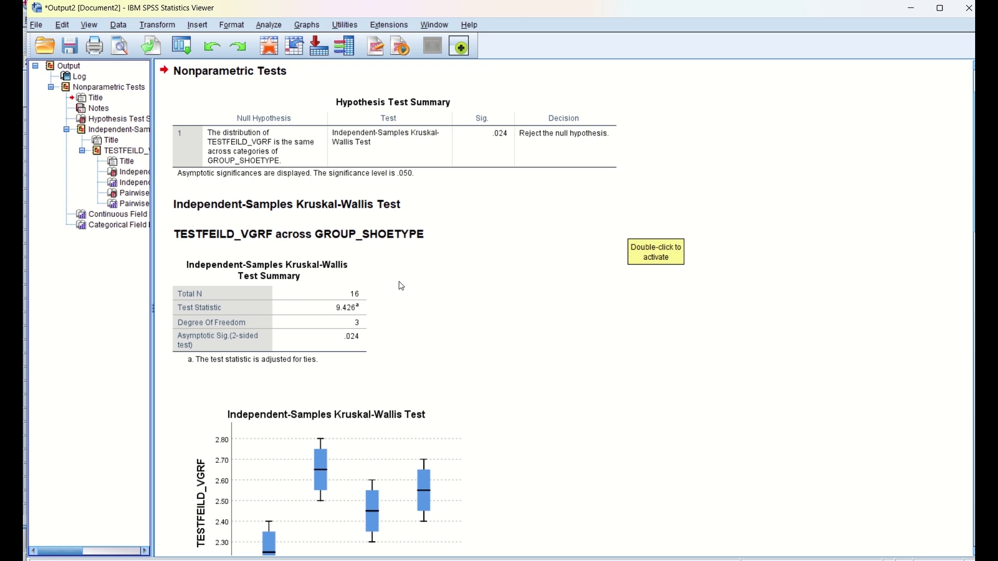
{"action": "scroll", "coordinate": [399, 283], "scroll_direction": "down", "scroll_amount": 2}
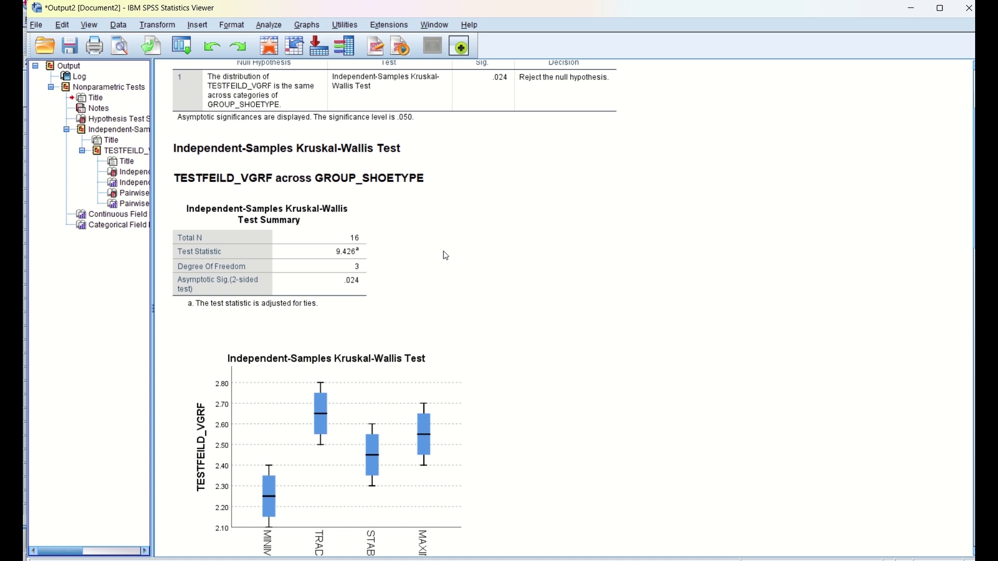
{"action": "scroll", "coordinate": [445, 255], "scroll_direction": "down", "scroll_amount": 4}
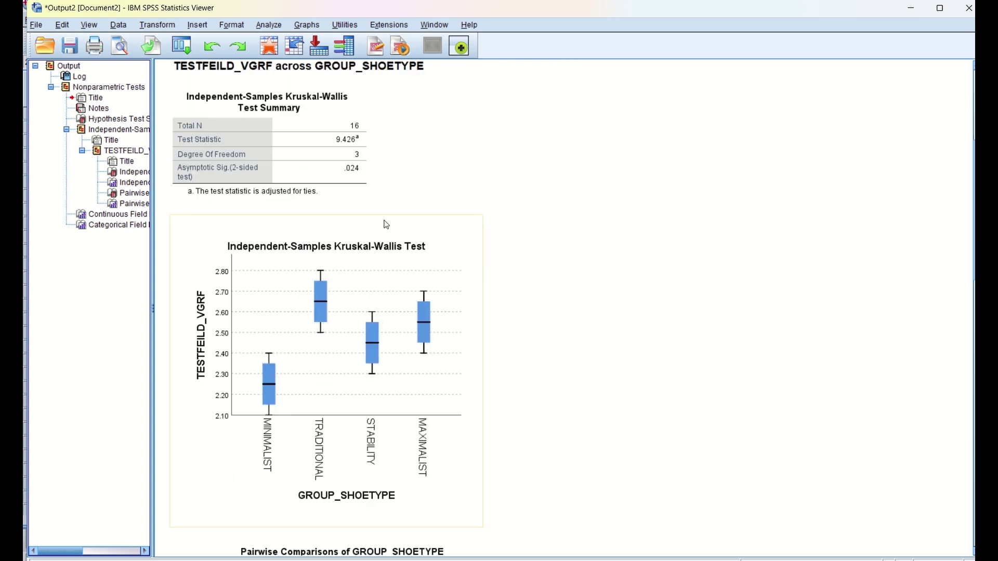
{"action": "scroll", "coordinate": [515, 403], "scroll_direction": "down", "scroll_amount": 4}
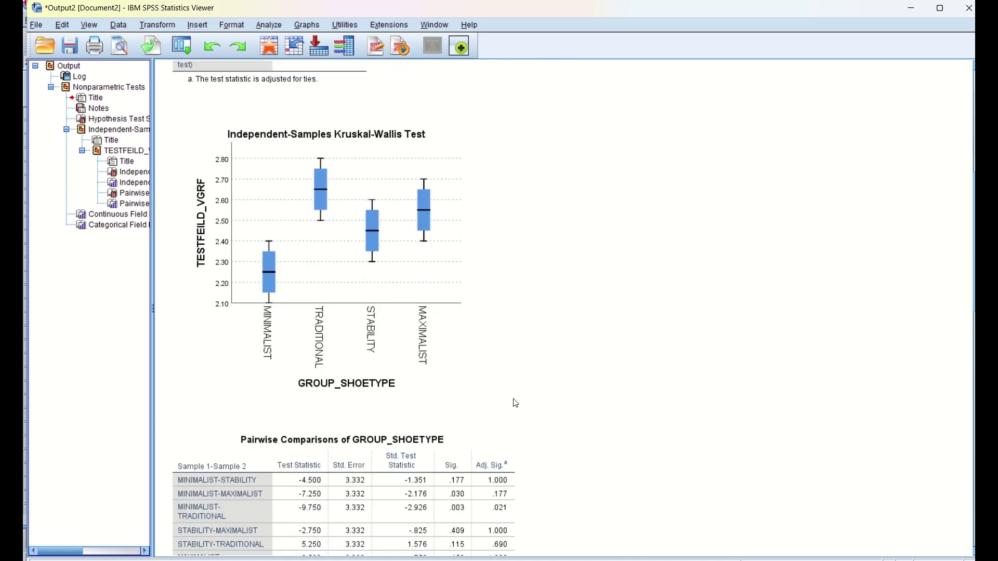
{"action": "scroll", "coordinate": [515, 403], "scroll_direction": "down", "scroll_amount": 6}
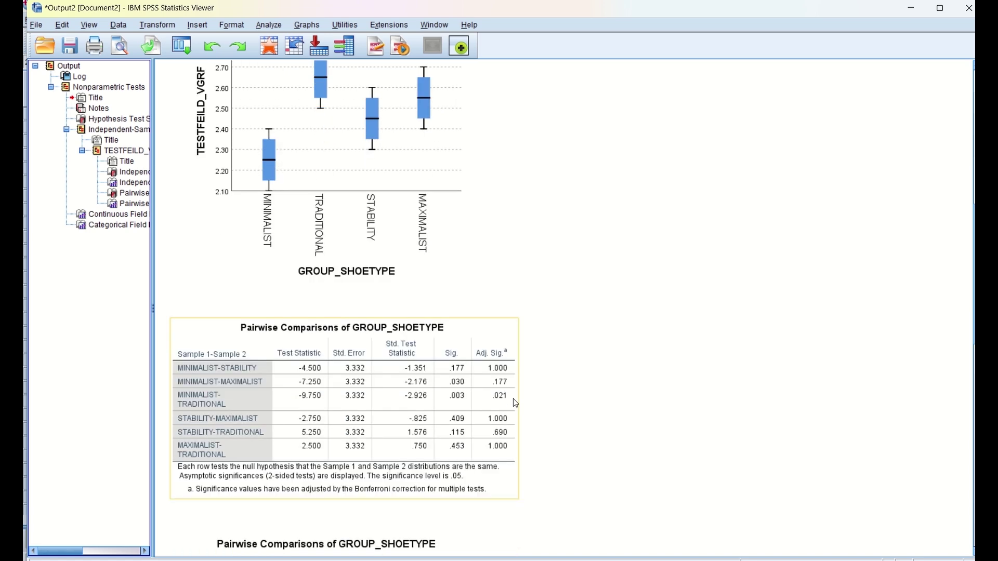
{"action": "scroll", "coordinate": [515, 403], "scroll_direction": "up", "scroll_amount": 16}
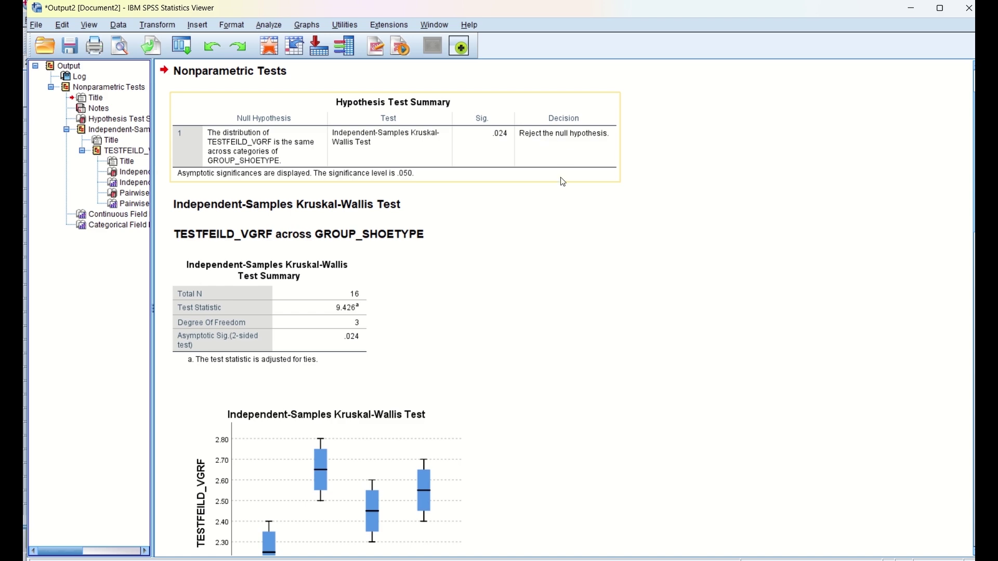
{"action": "scroll", "coordinate": [504, 300], "scroll_direction": "down", "scroll_amount": 14}
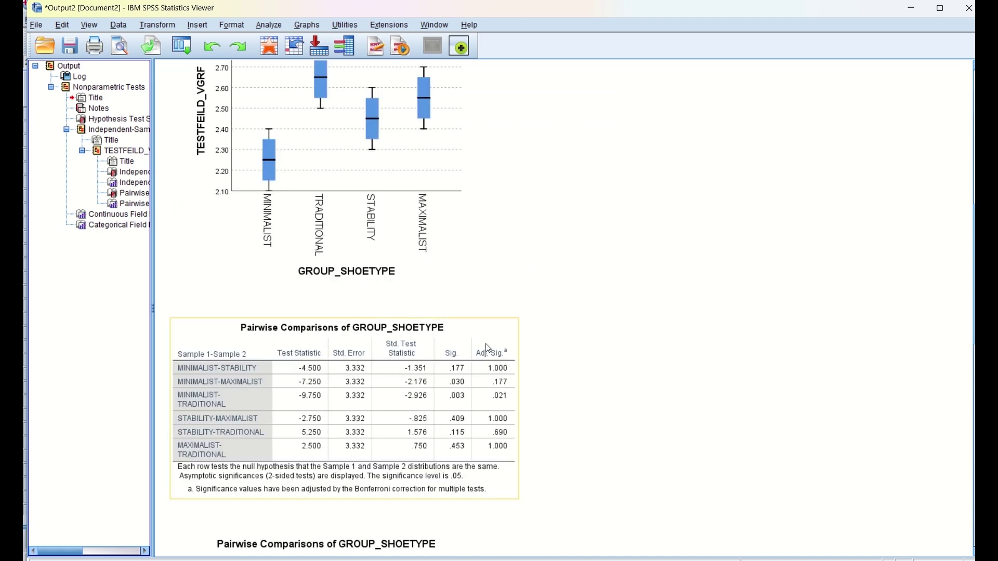
{"action": "scroll", "coordinate": [543, 427], "scroll_direction": "down", "scroll_amount": 6}
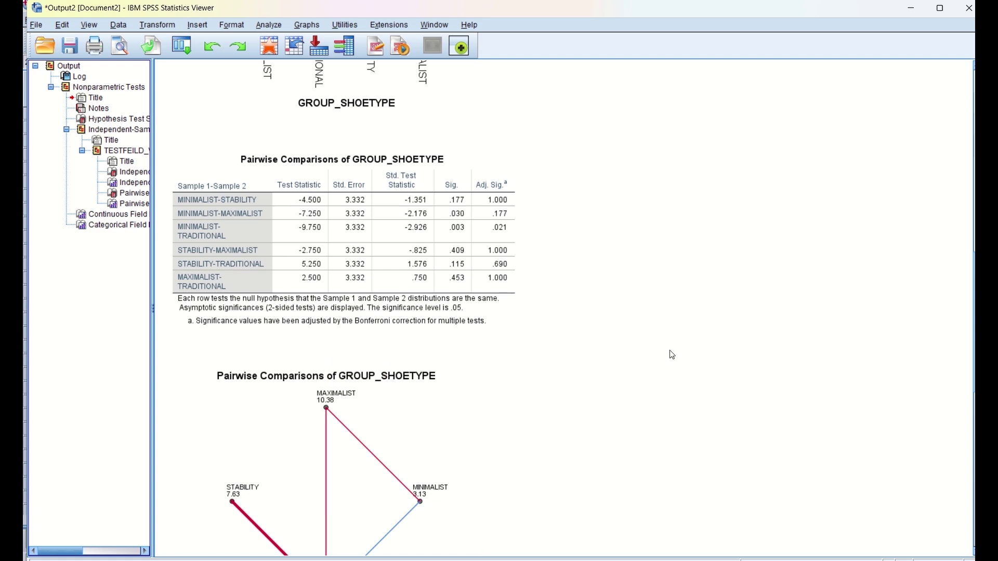
{"action": "scroll", "coordinate": [671, 354], "scroll_direction": "down", "scroll_amount": 2}
{"action": "scroll", "coordinate": [672, 355], "scroll_direction": "up", "scroll_amount": 12}
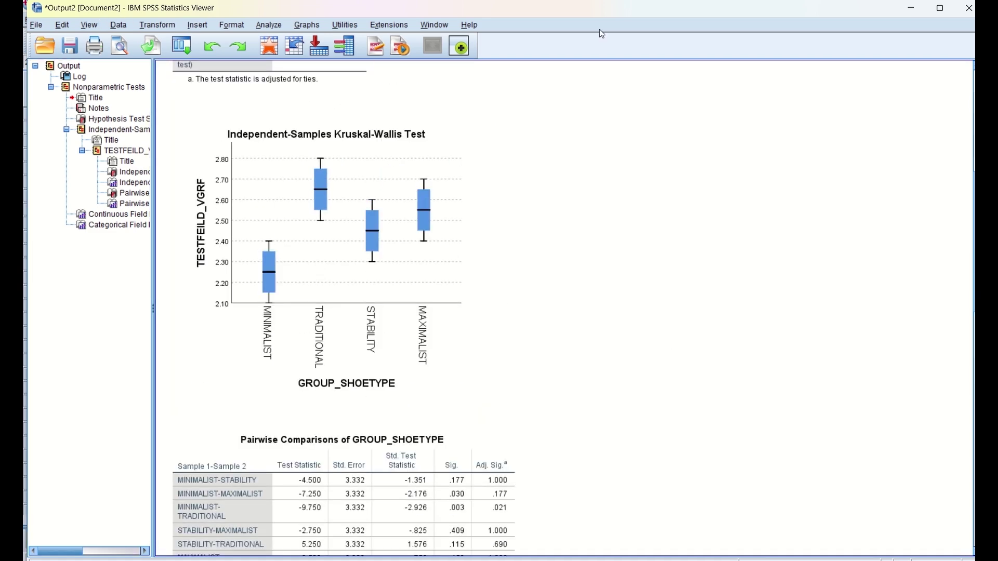
- Return to the data editor, open the legacy K Independent Samples test and reset its settings
{"action": "left_click", "coordinate": [910, 9]}
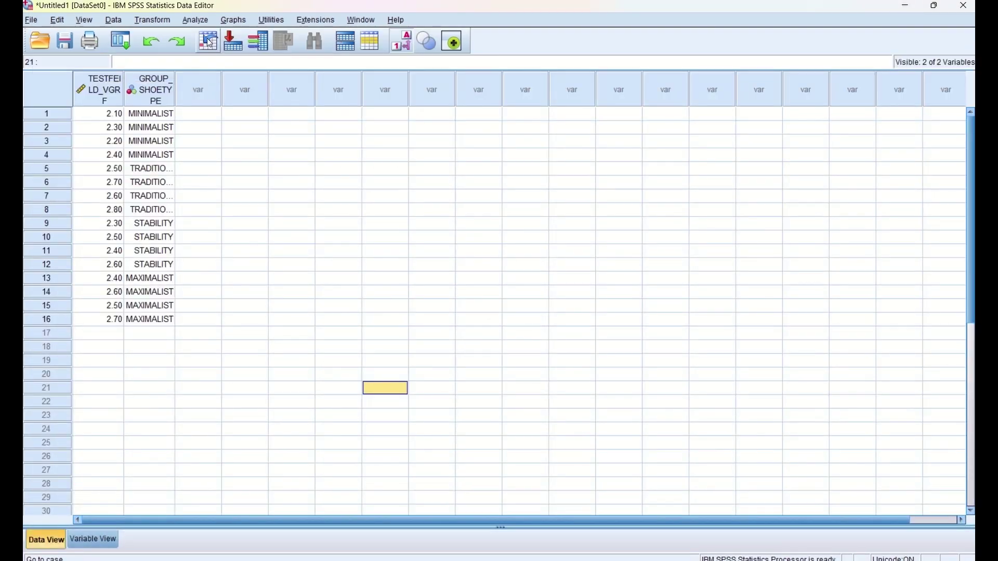
{"action": "left_click", "coordinate": [195, 19]}
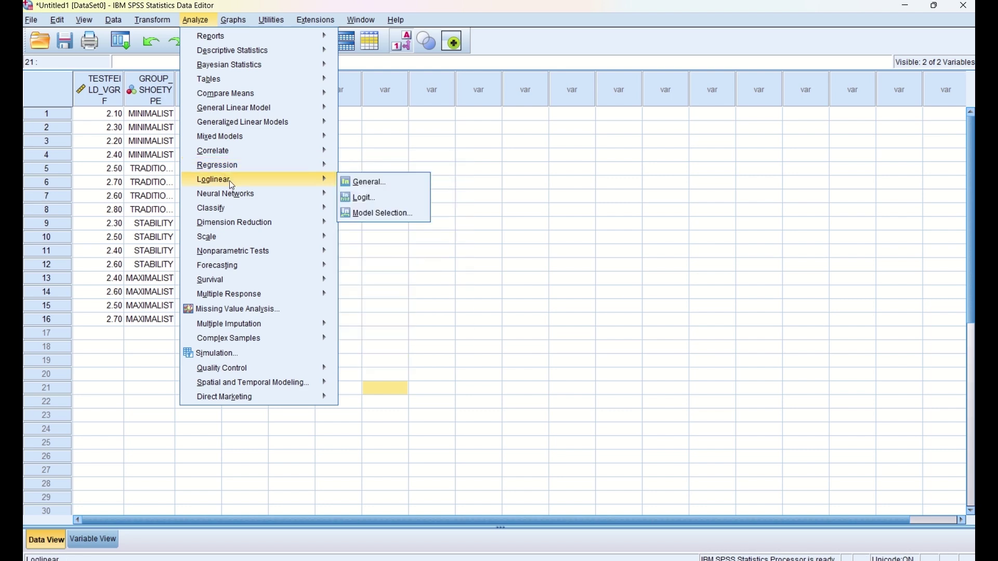
{"action": "mouse_move", "coordinate": [255, 253]}
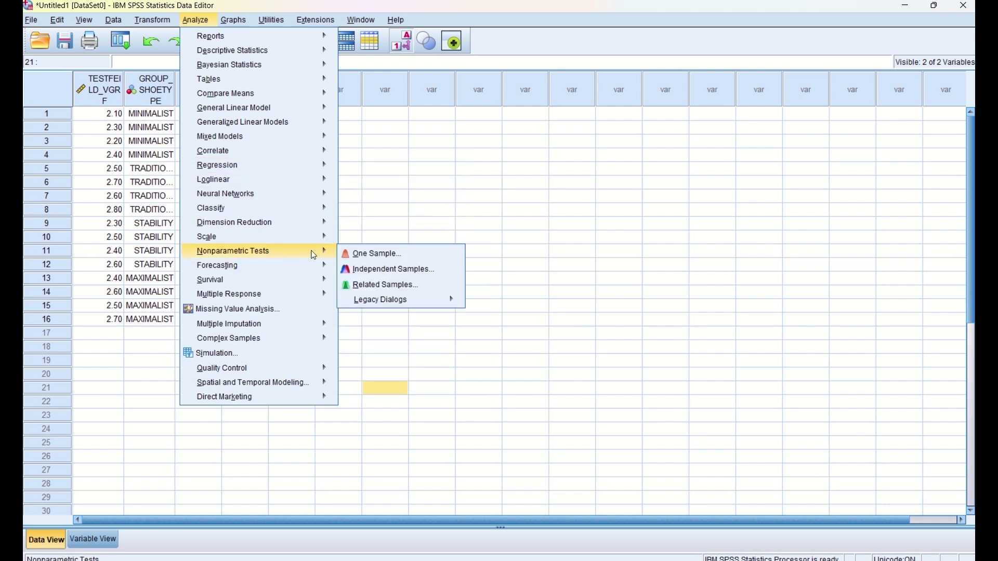
{"action": "mouse_move", "coordinate": [379, 301]}
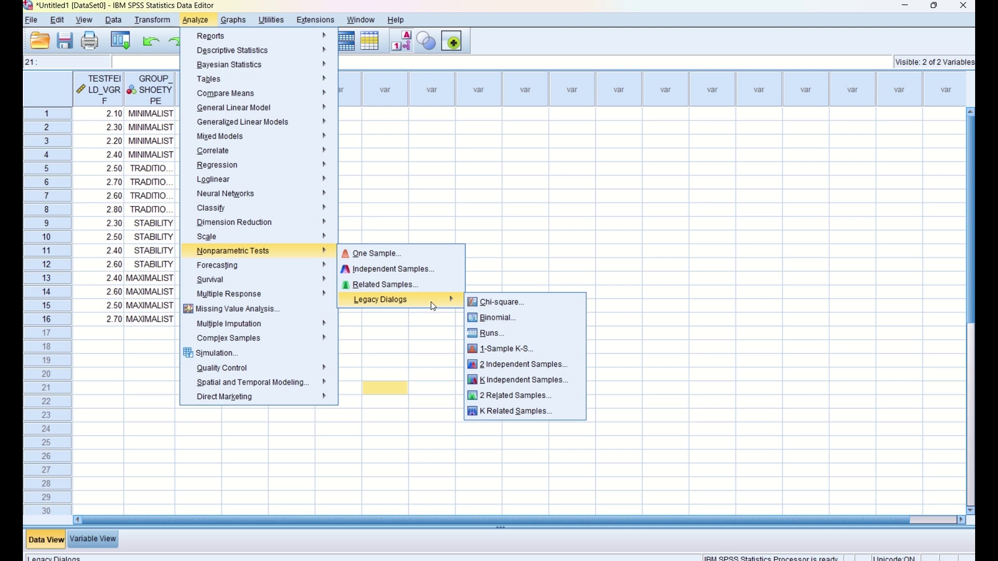
{"action": "left_click", "coordinate": [508, 383]}
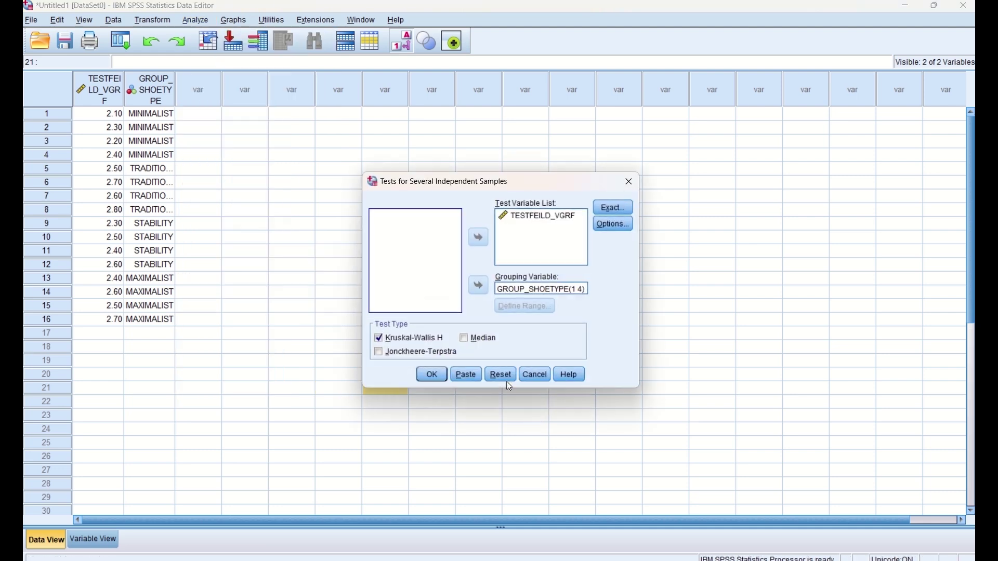
{"action": "left_click", "coordinate": [499, 376]}
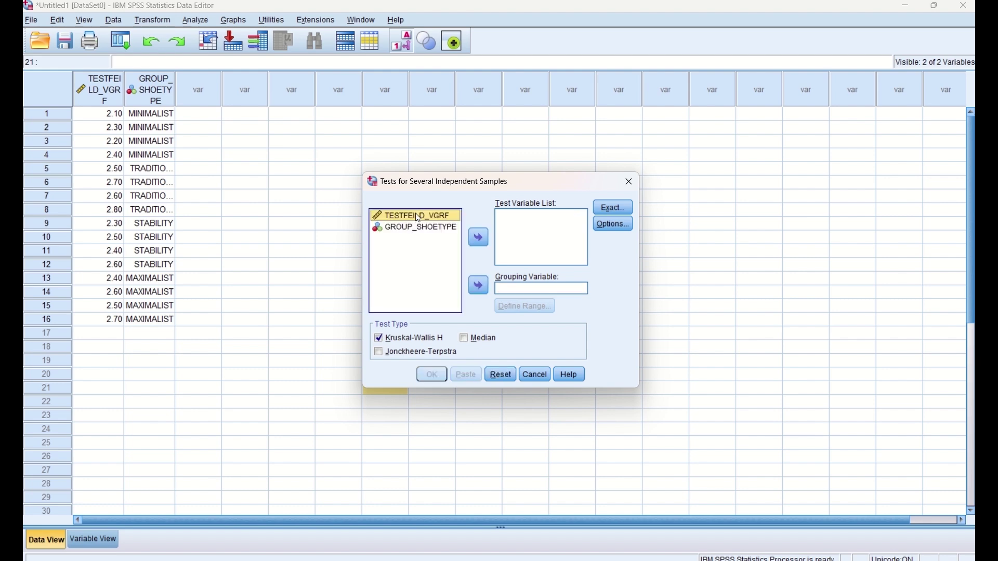
- Assign TESTFEILD_VGRF as the test variable and GROUP_SHOETYPE as the grouping variable
{"action": "left_click", "coordinate": [483, 239]}
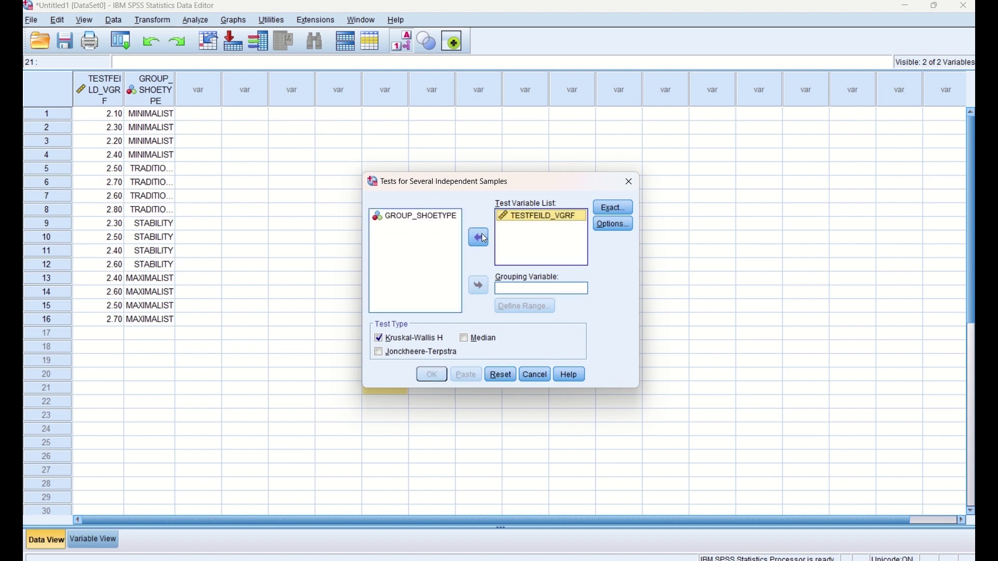
{"action": "left_click", "coordinate": [420, 222]}
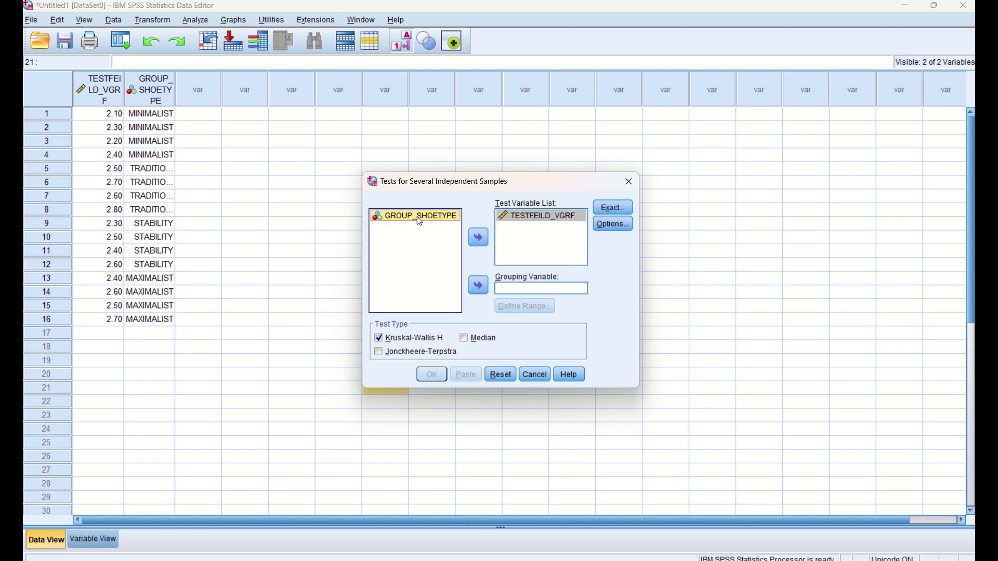
{"action": "left_click", "coordinate": [478, 285]}
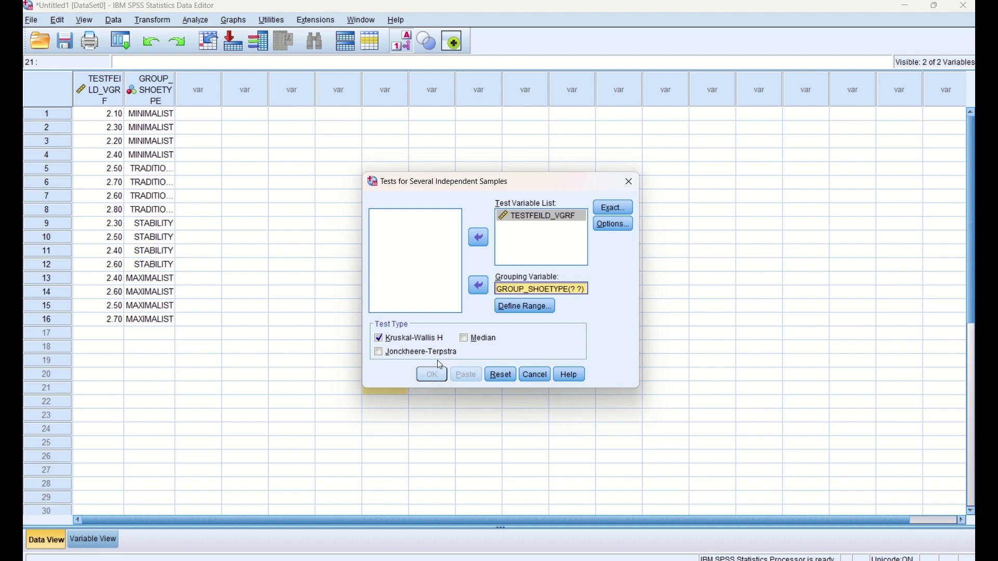
- Define the grouping variable's range with minimum 1 and maximum 4
{"action": "left_click", "coordinate": [523, 307]}
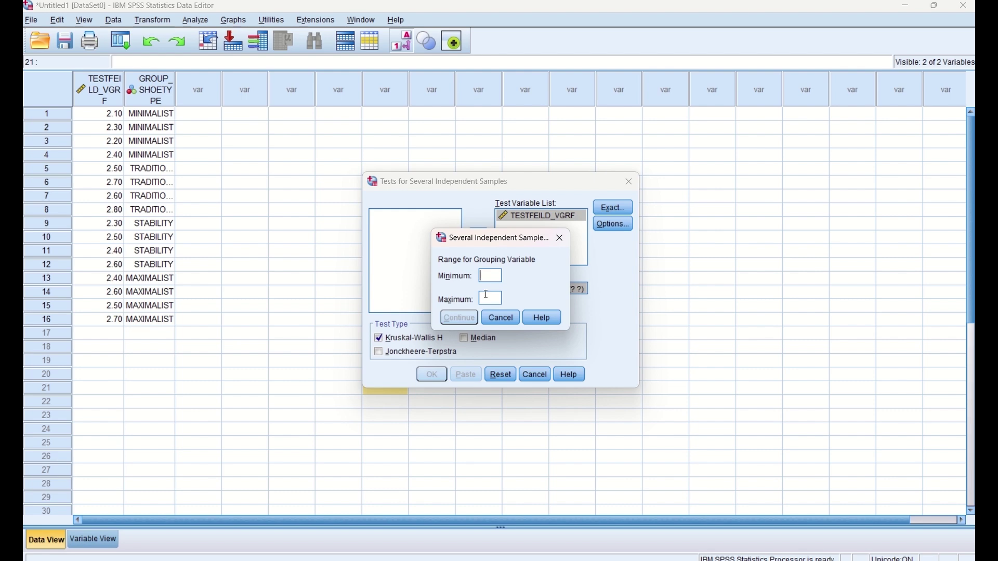
{"action": "type", "text": "1"}
{"action": "left_click", "coordinate": [490, 299]}
{"action": "type", "text": "4"}
{"action": "left_click", "coordinate": [473, 319]}
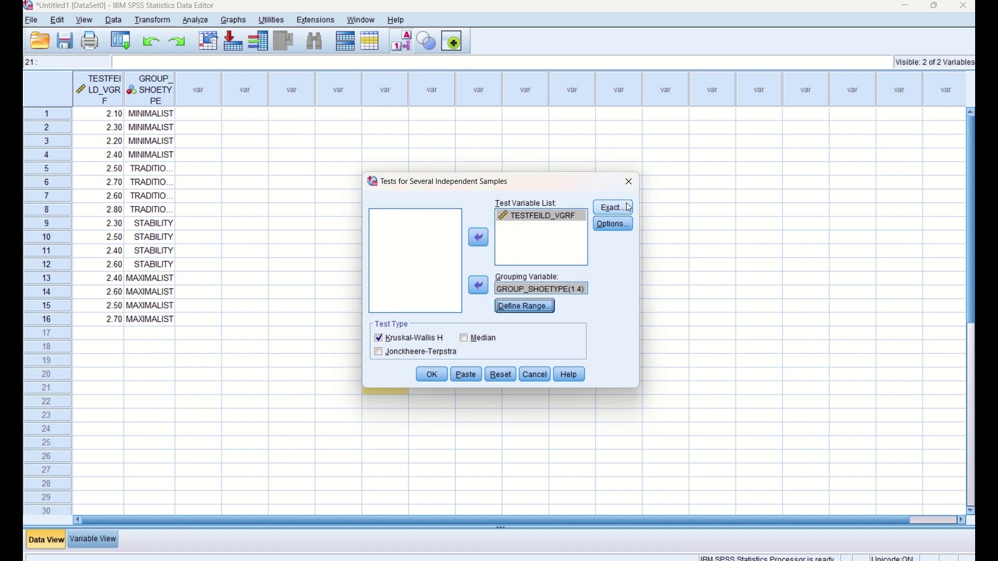
- Include Descriptive statistics in the options and run the Kruskal-Wallis H test
{"action": "left_click", "coordinate": [622, 224]}
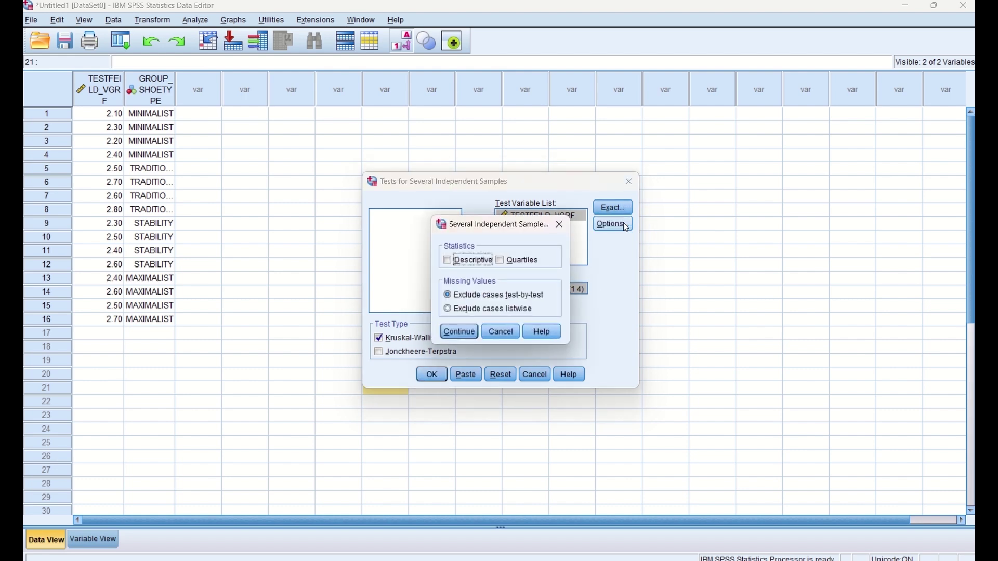
{"action": "left_click", "coordinate": [447, 261]}
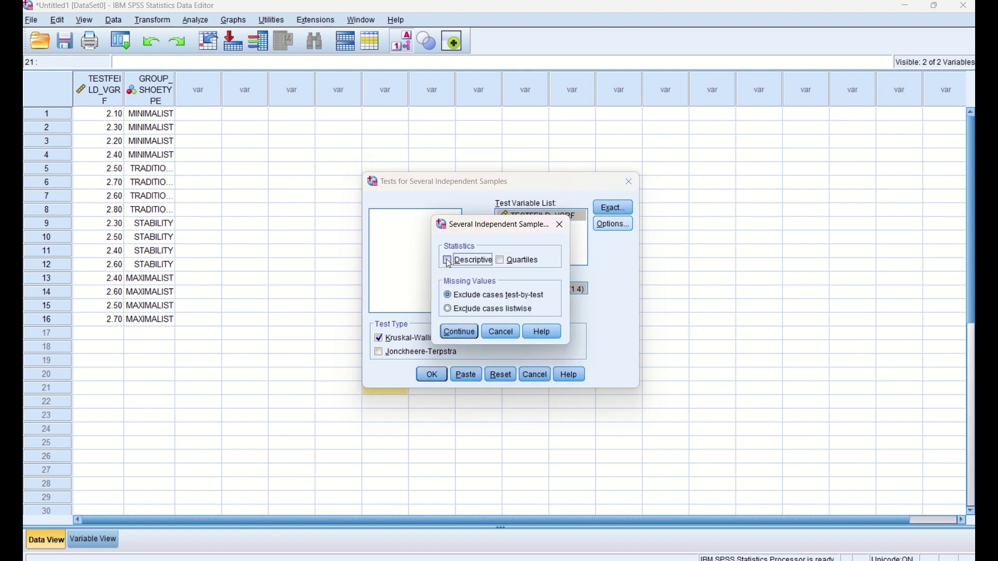
{"action": "left_click", "coordinate": [462, 331]}
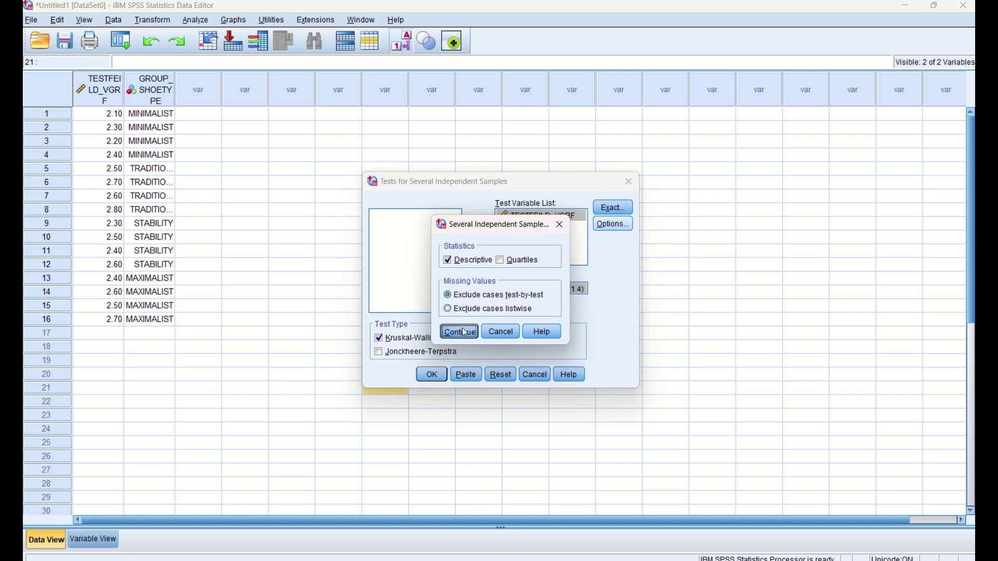
{"action": "left_click", "coordinate": [433, 376]}
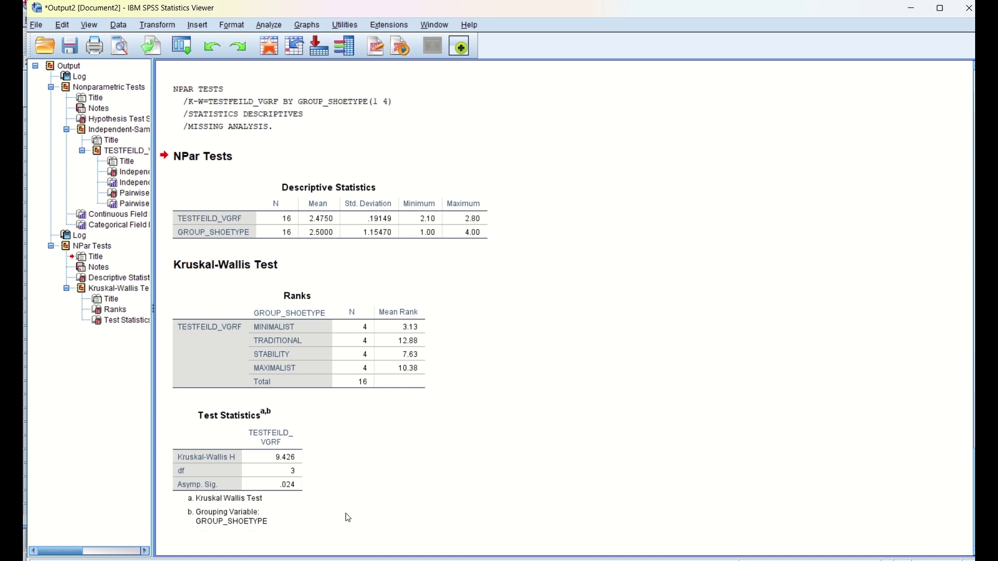
- Examine the descriptive statistics, ranks and Kruskal-Wallis test statistics in the output and minimize the viewer
{"action": "scroll", "coordinate": [347, 517], "scroll_direction": "up", "scroll_amount": 3}
{"action": "scroll", "coordinate": [347, 517], "scroll_direction": "down", "scroll_amount": 3}
{"action": "left_click", "coordinate": [910, 11]}
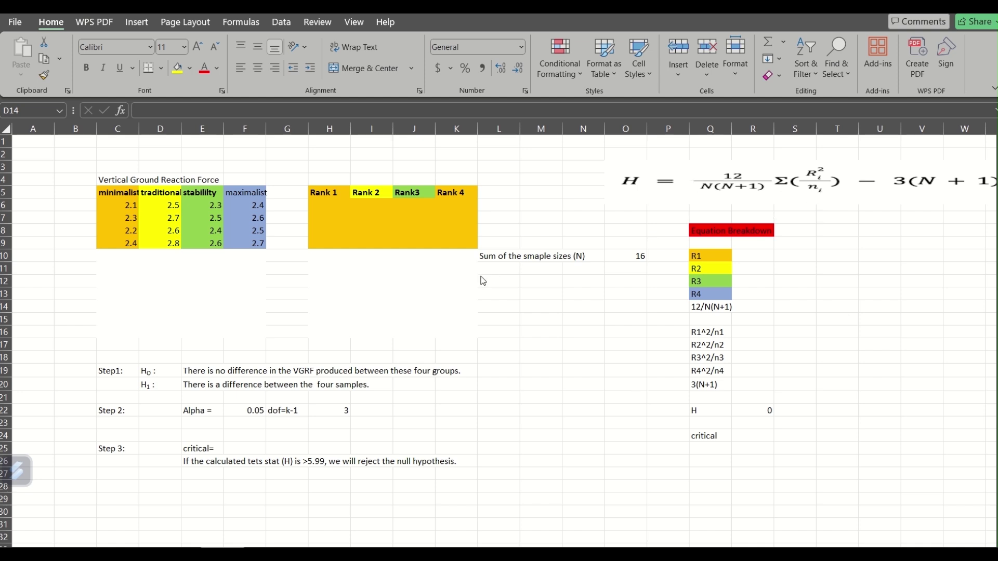
- In the Excel worksheet, start a RANK.AVG formula in H6 under Rank 1, with C6 as the number to rank
{"action": "left_click", "coordinate": [315, 208]}
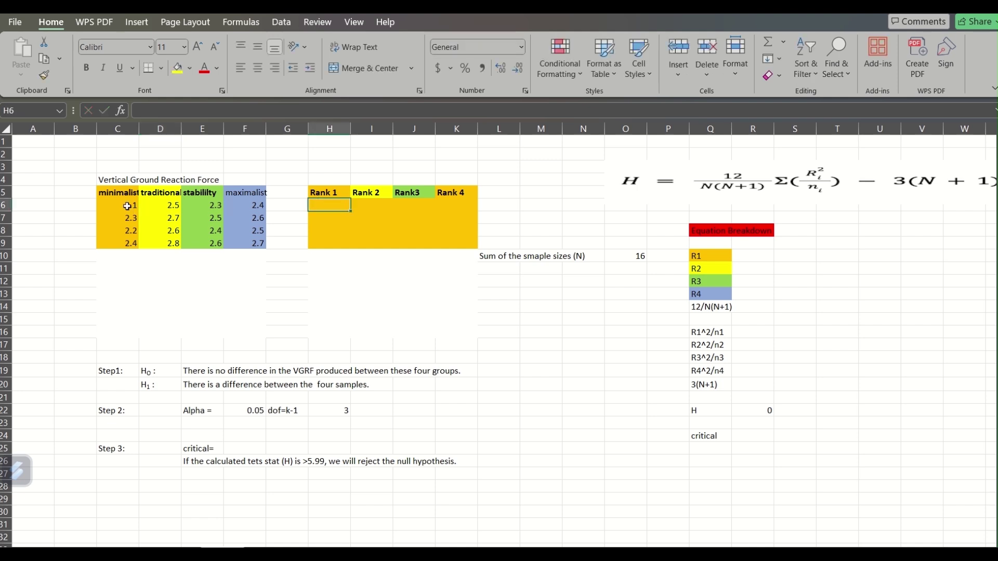
{"action": "left_click", "coordinate": [127, 207]}
{"action": "left_click", "coordinate": [336, 204]}
{"action": "type", "text": "="}
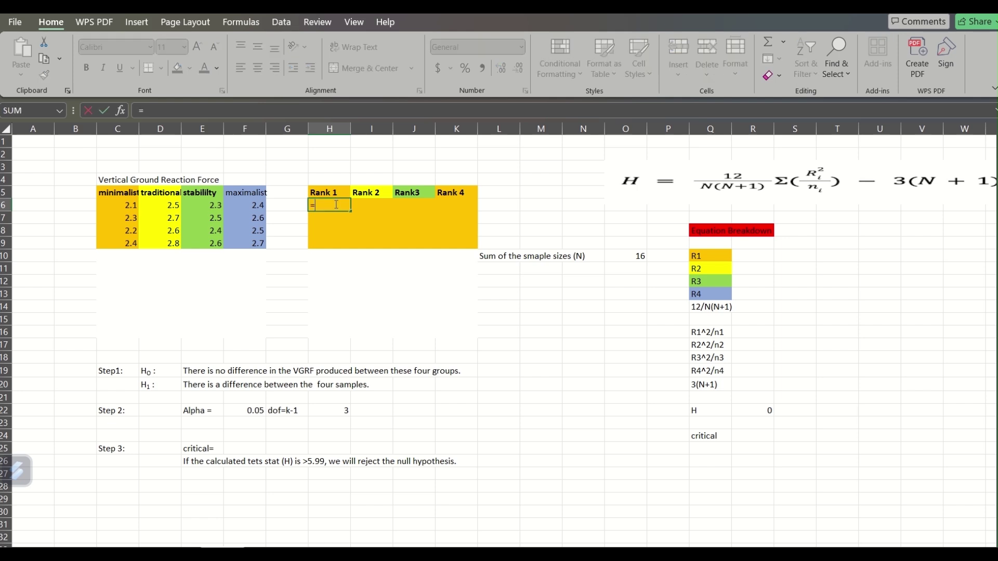
{"action": "type", "text": "rank"}
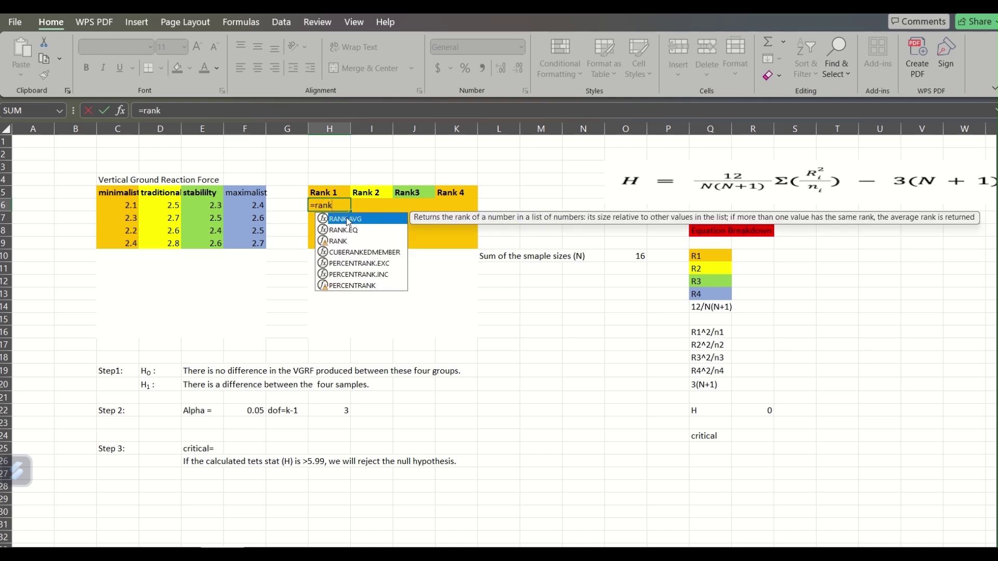
{"action": "double_click", "coordinate": [347, 221]}
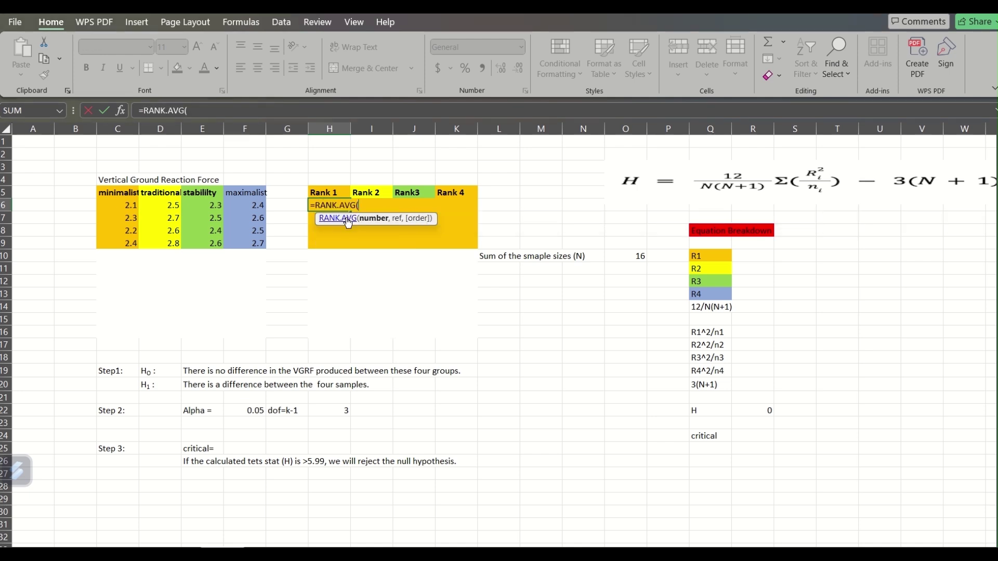
{"action": "left_click", "coordinate": [123, 206]}
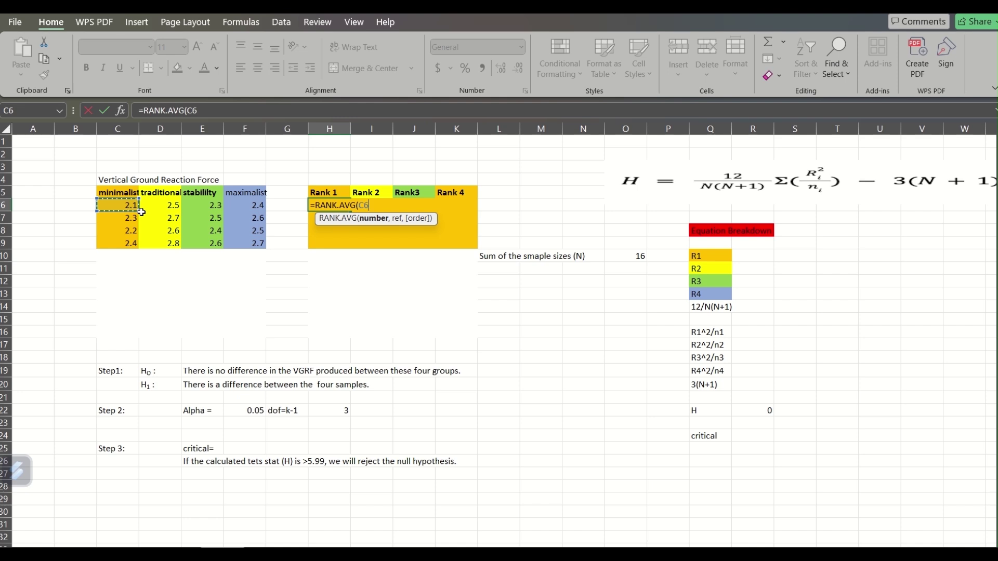
{"action": "type", "text": ","}
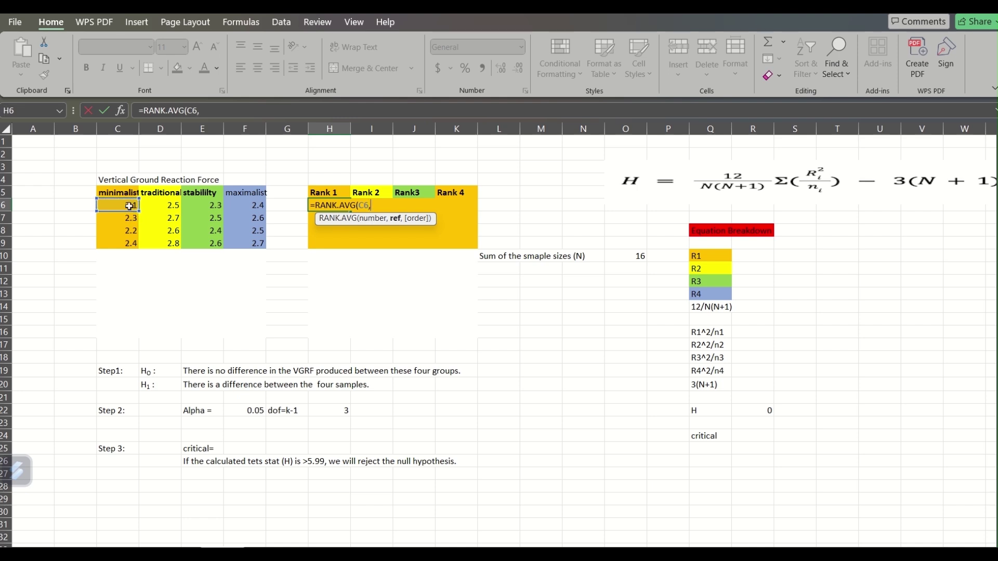
- Complete the H6 rank formula with the absolute reference $C$6:$F$9 and ascending order 1
{"action": "left_click", "coordinate": [129, 206]}
{"action": "left_click_drag", "start_coordinate": [129, 206], "coordinate": [245, 242]}
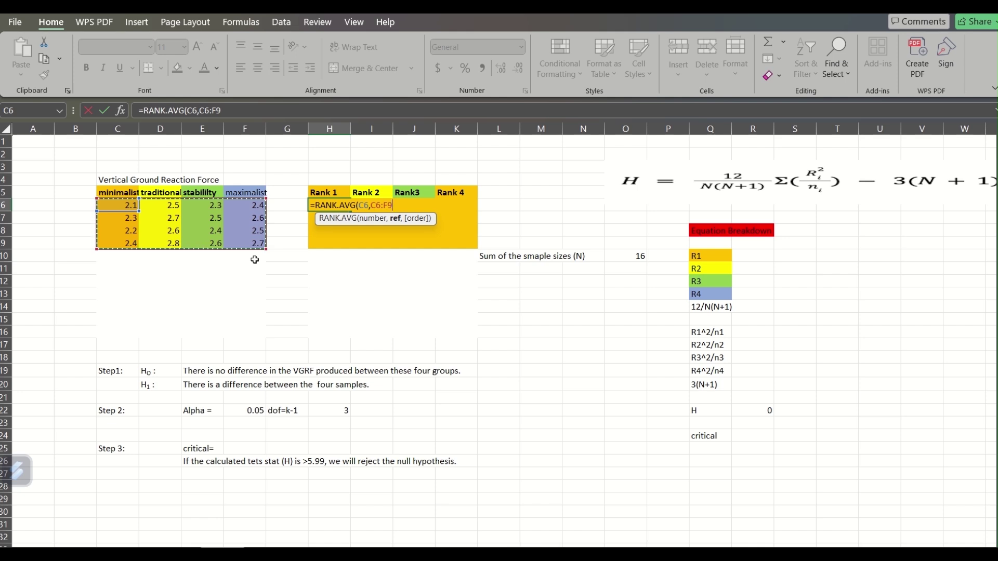
{"action": "key", "text": "Escape"}
{"action": "key", "text": "F4"}
{"action": "type", "text": ","}
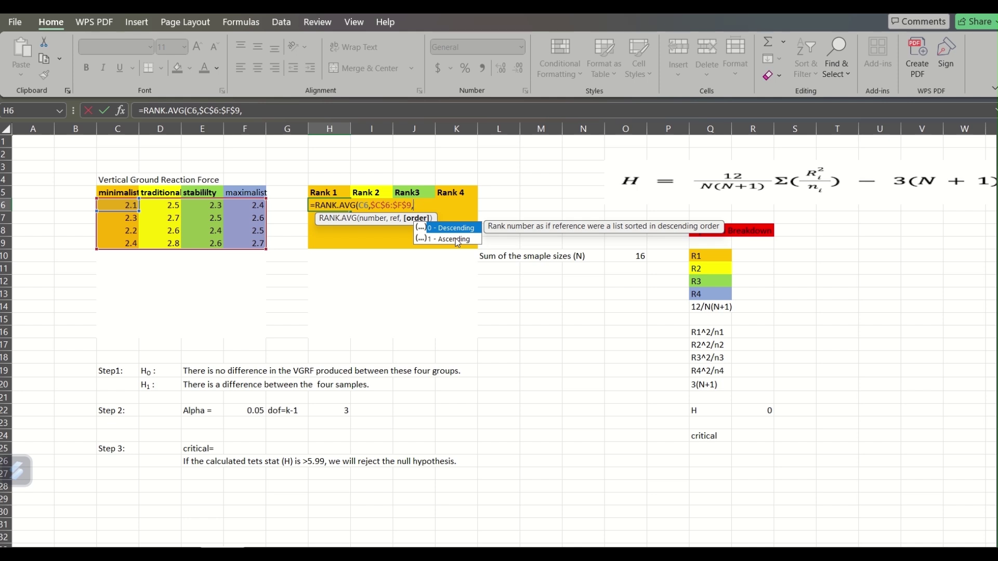
{"action": "type", "text": "1"}
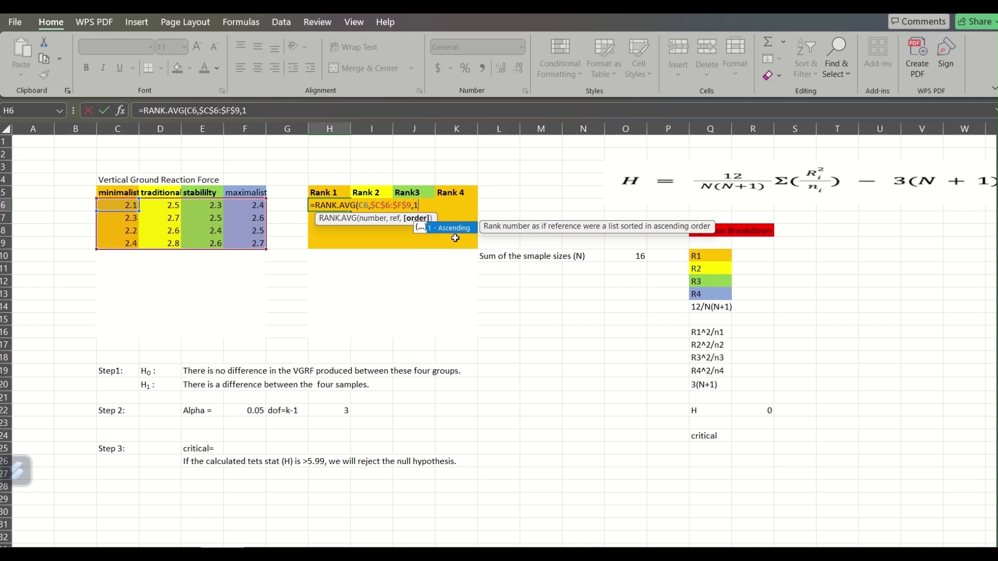
{"action": "type", "text": ")"}
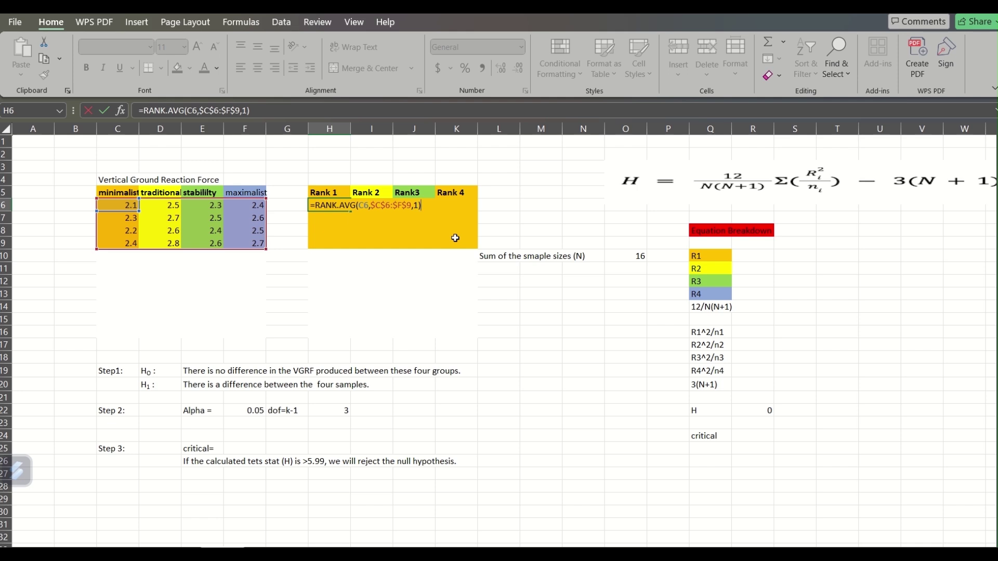
{"action": "key", "text": "Return"}
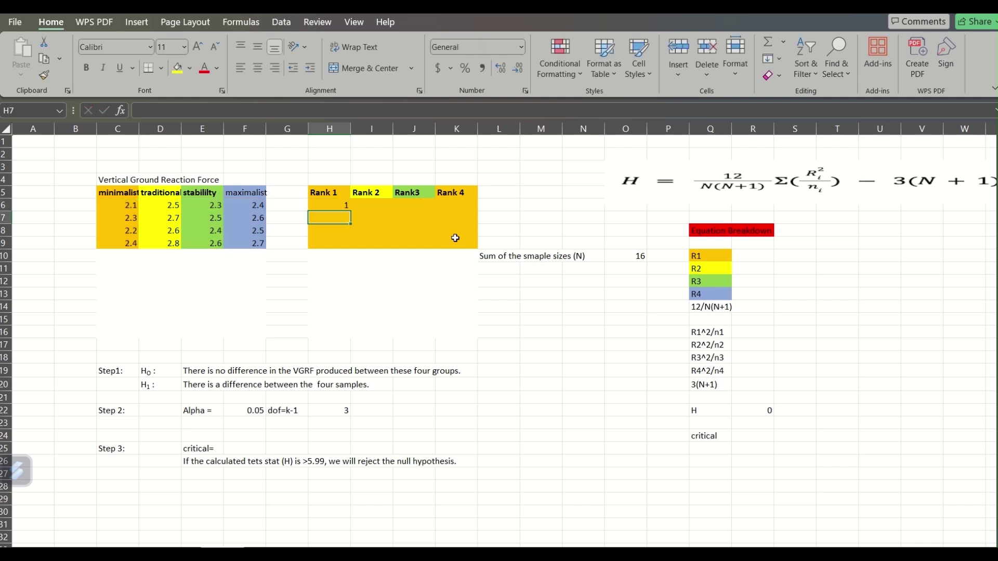
- Fill the H6 rank formula across to K6 and down all four Rank columns to row 9
{"action": "left_click", "coordinate": [340, 205]}
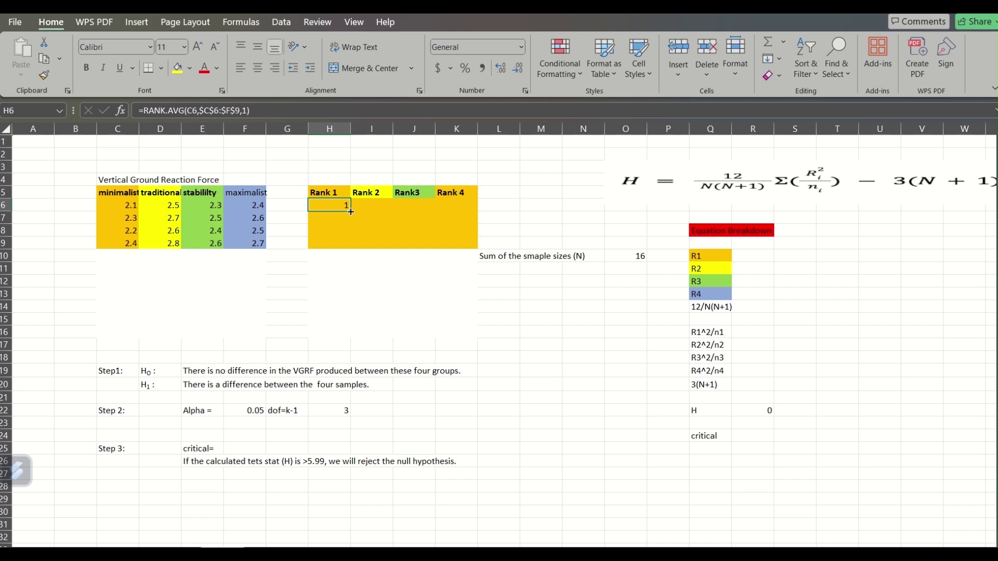
{"action": "left_click_drag", "start_coordinate": [351, 211], "coordinate": [470, 213]}
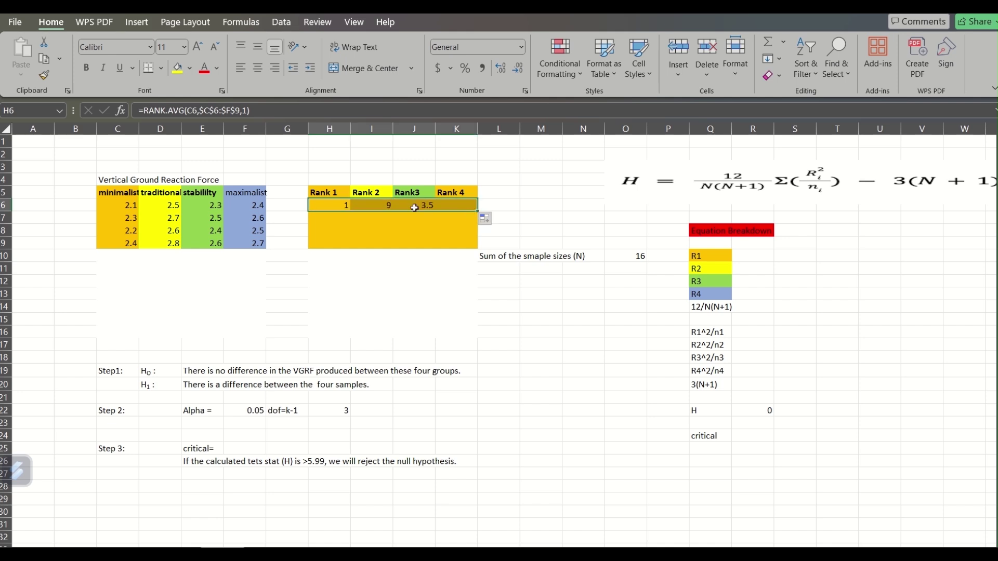
{"action": "left_click", "coordinate": [331, 207]}
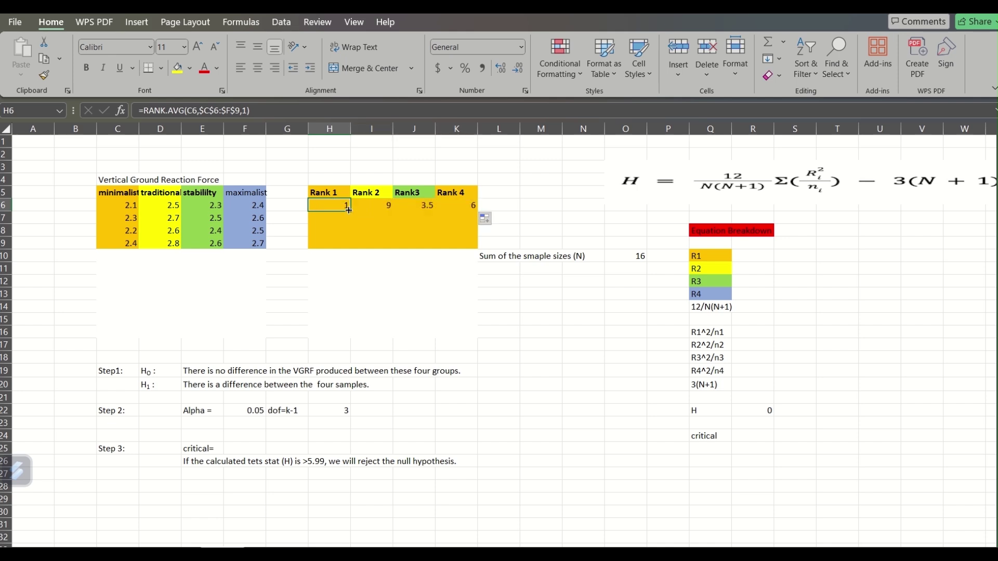
{"action": "left_click_drag", "start_coordinate": [348, 209], "coordinate": [347, 252]}
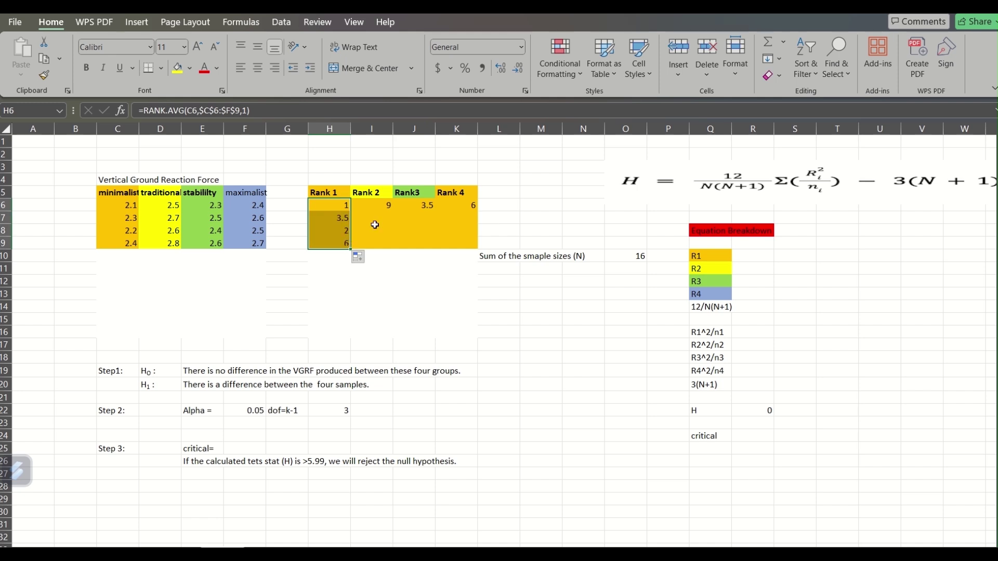
{"action": "left_click", "coordinate": [391, 209]}
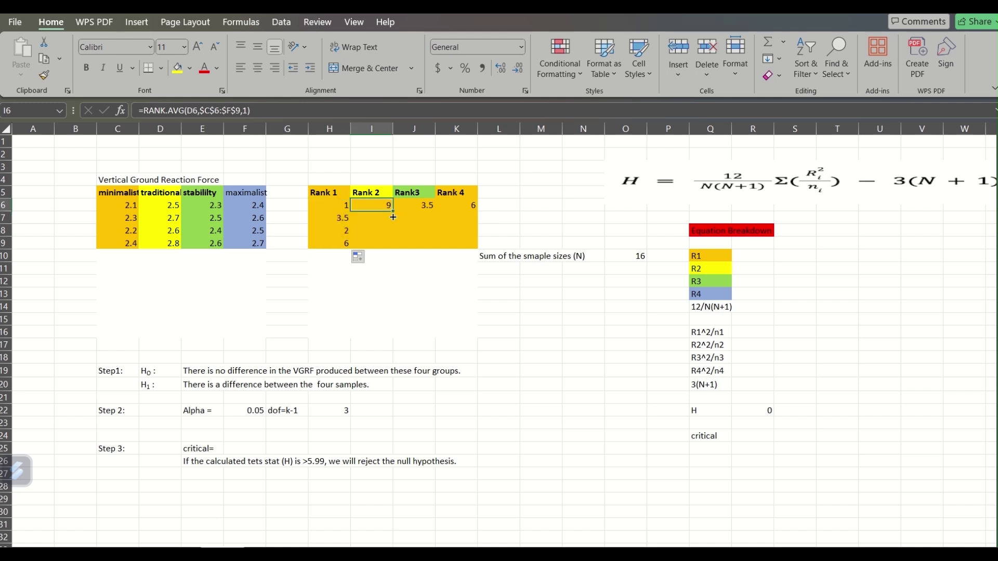
{"action": "left_click_drag", "start_coordinate": [393, 217], "coordinate": [393, 249]}
{"action": "left_click", "coordinate": [429, 206]}
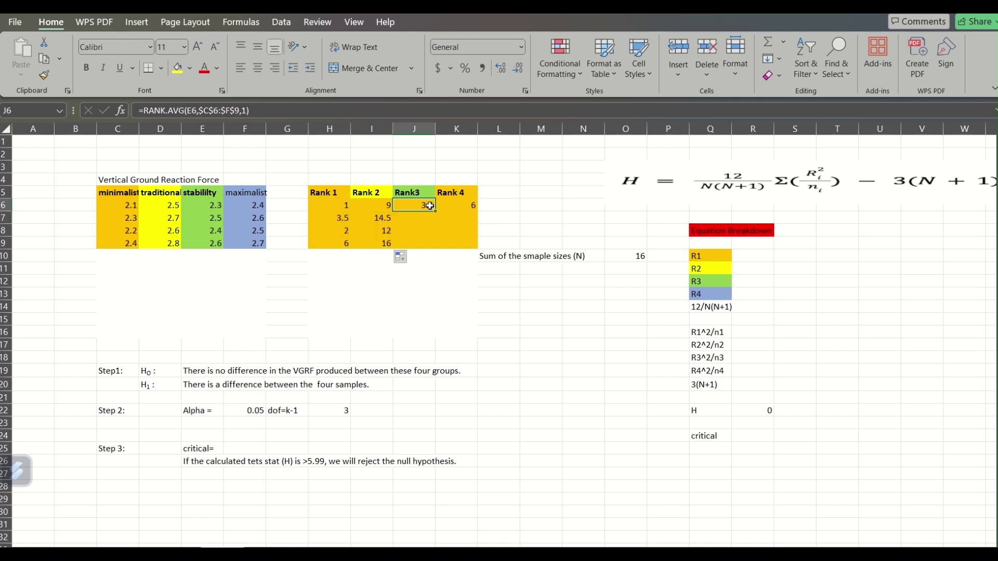
{"action": "left_click_drag", "start_coordinate": [435, 212], "coordinate": [435, 250]}
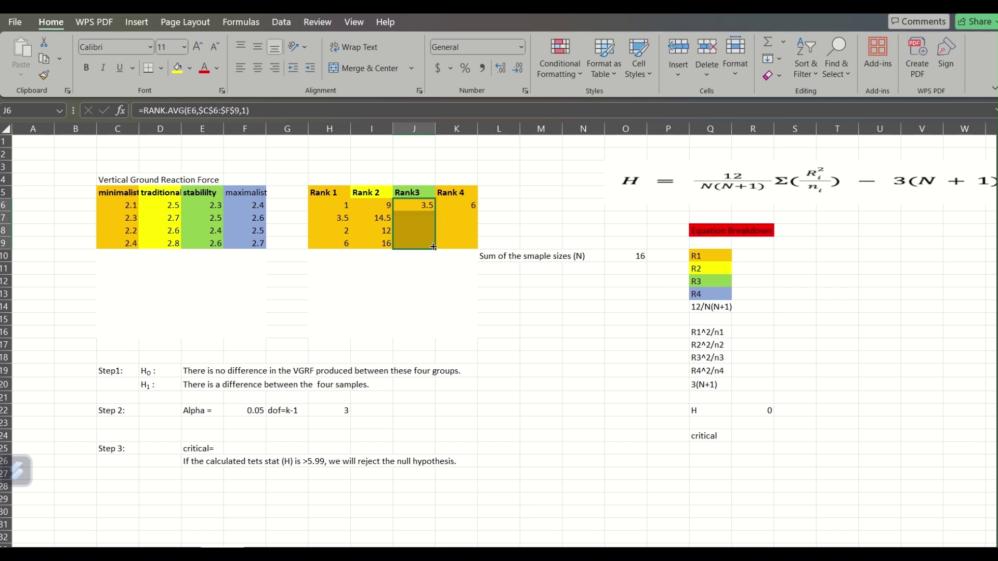
{"action": "left_click", "coordinate": [472, 205]}
{"action": "key", "text": "ctrl+r"}
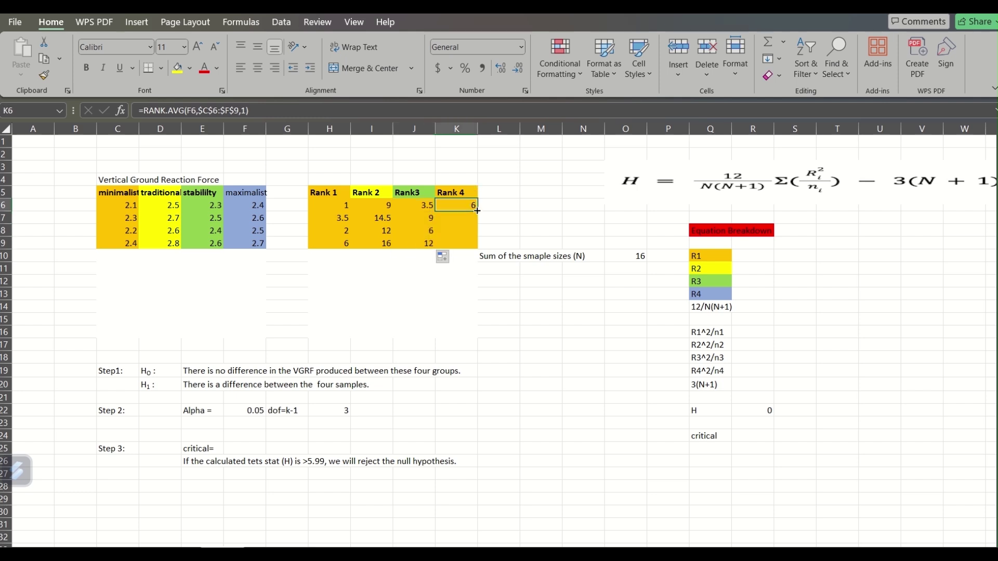
{"action": "left_click_drag", "start_coordinate": [476, 210], "coordinate": [477, 251]}
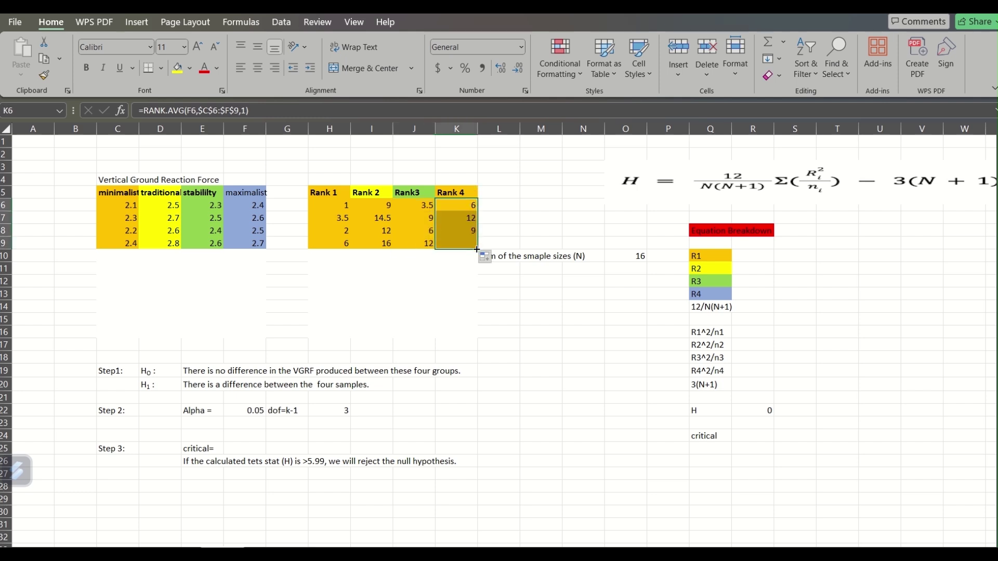
{"action": "left_click", "coordinate": [524, 323]}
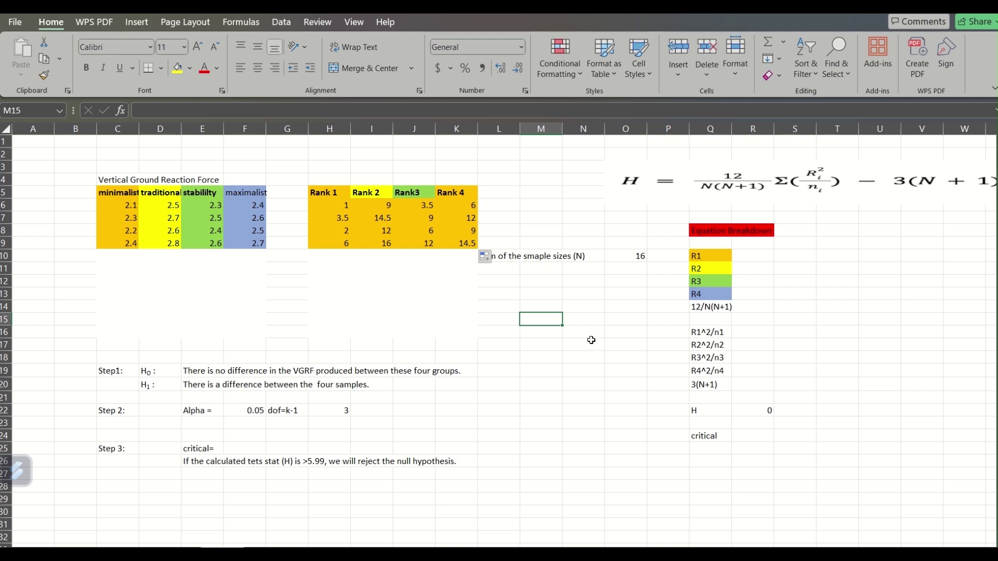
- Calculate the critical value in F25 with CHISQ.INV.RT, using alpha in F22 as probability and H22 as degrees of freedom
{"action": "left_click", "coordinate": [249, 448]}
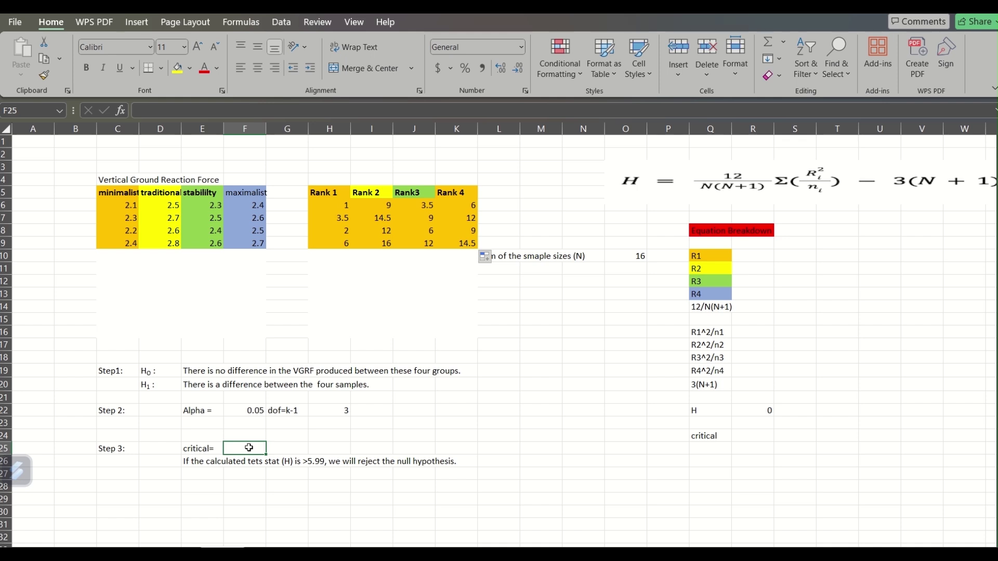
{"action": "type", "text": "=ch"}
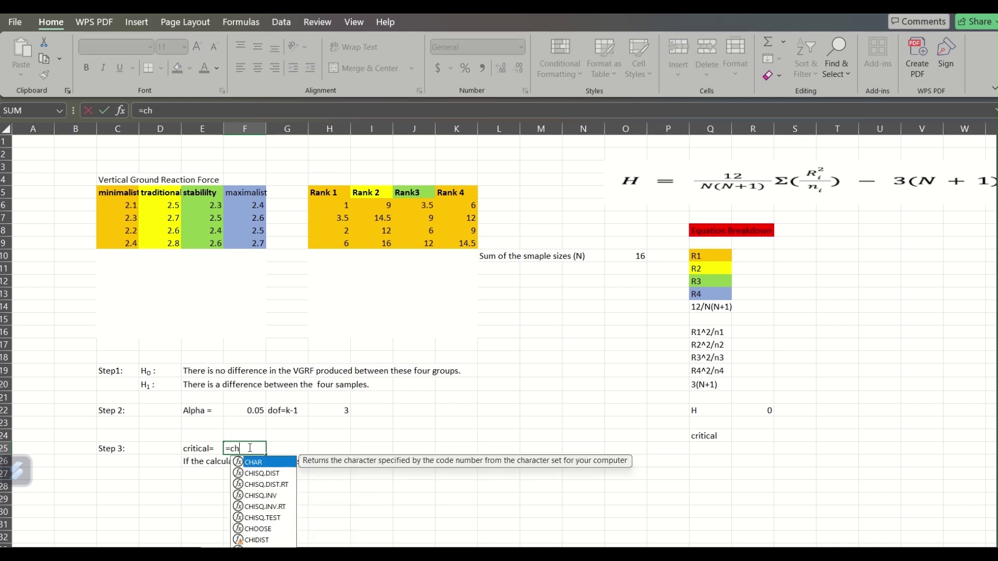
{"action": "left_click", "coordinate": [283, 506]}
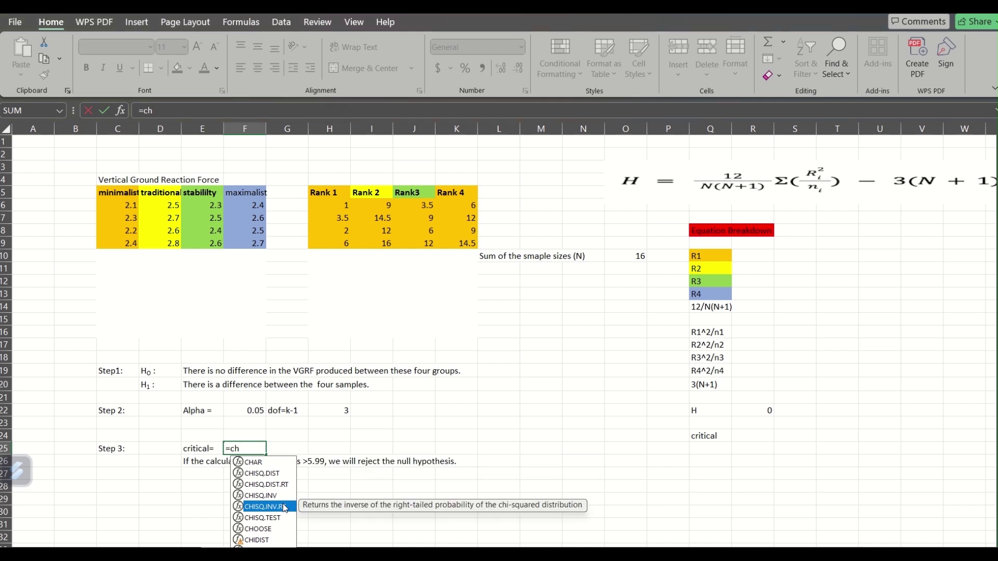
{"action": "double_click", "coordinate": [283, 506]}
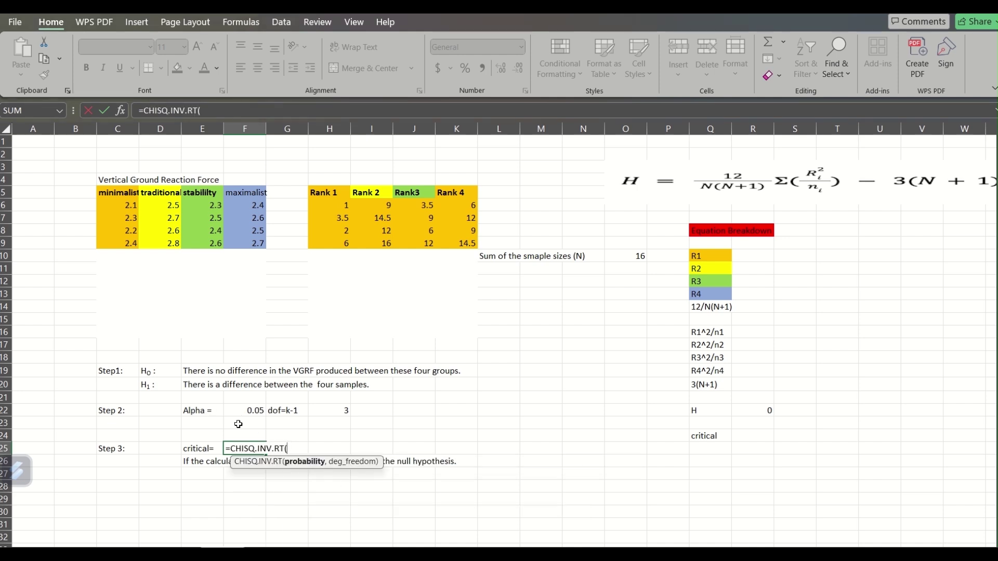
{"action": "left_click", "coordinate": [248, 410]}
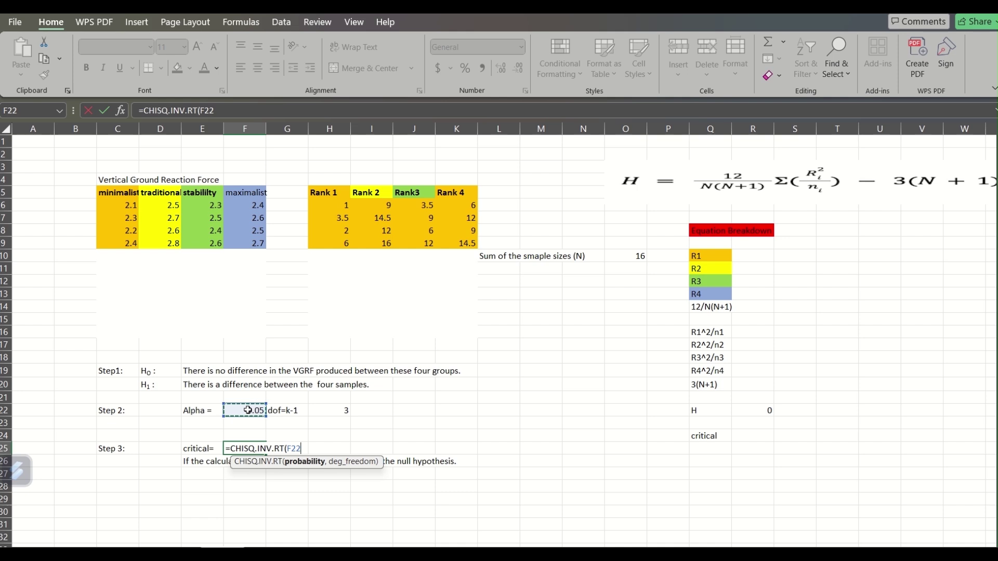
{"action": "type", "text": ","}
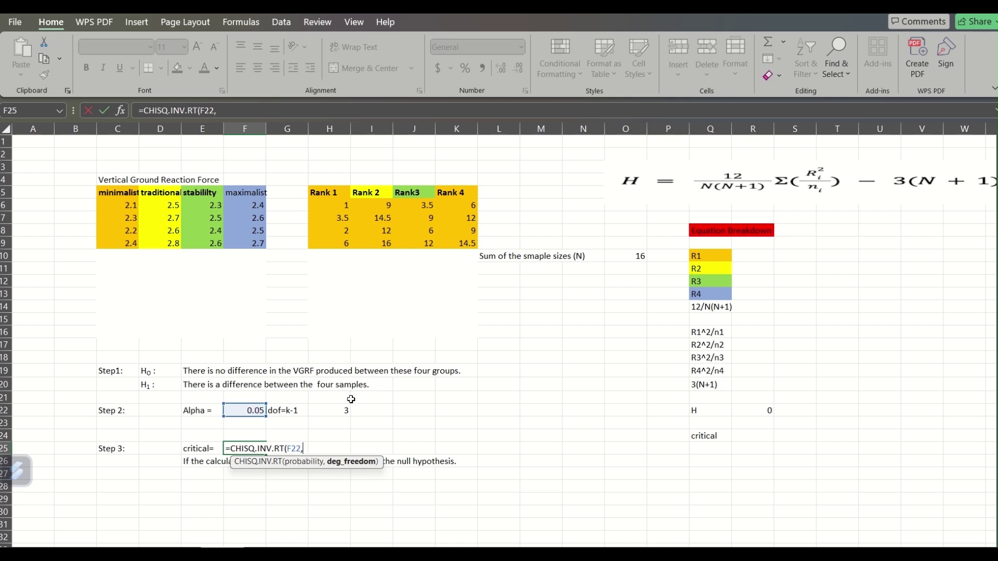
{"action": "left_click", "coordinate": [337, 410]}
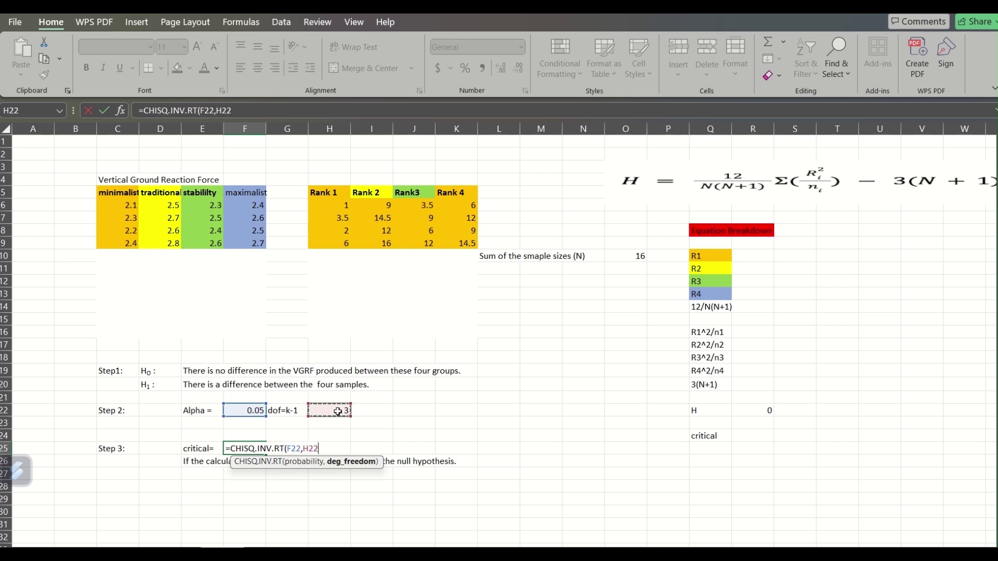
{"action": "type", "text": ")"}
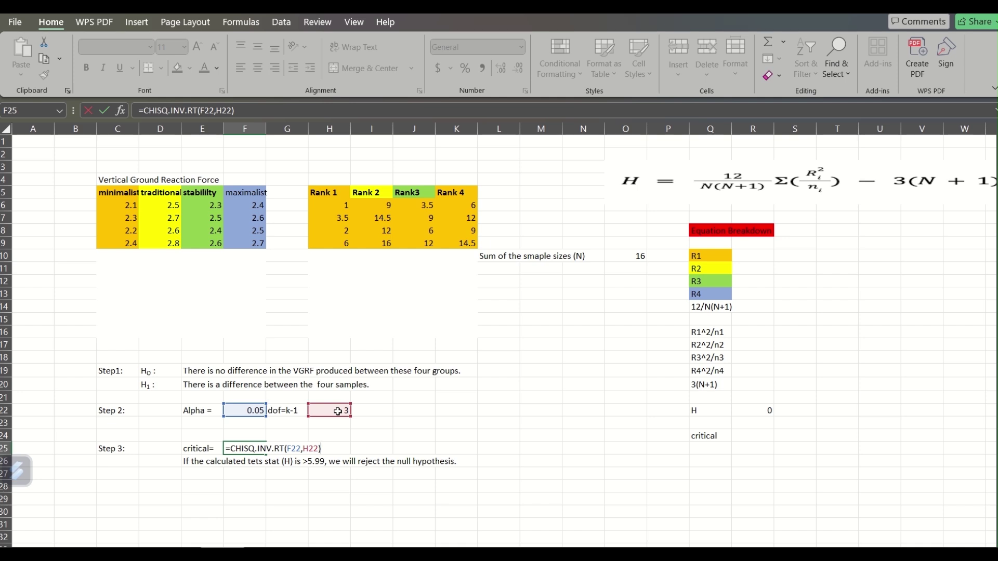
{"action": "key", "text": "Return"}
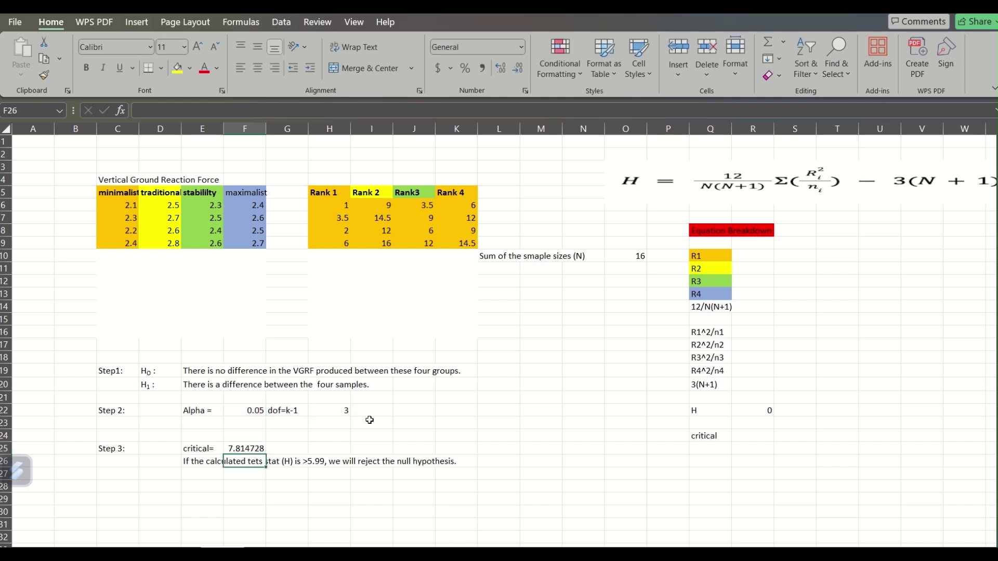
{"action": "left_click", "coordinate": [371, 501]}
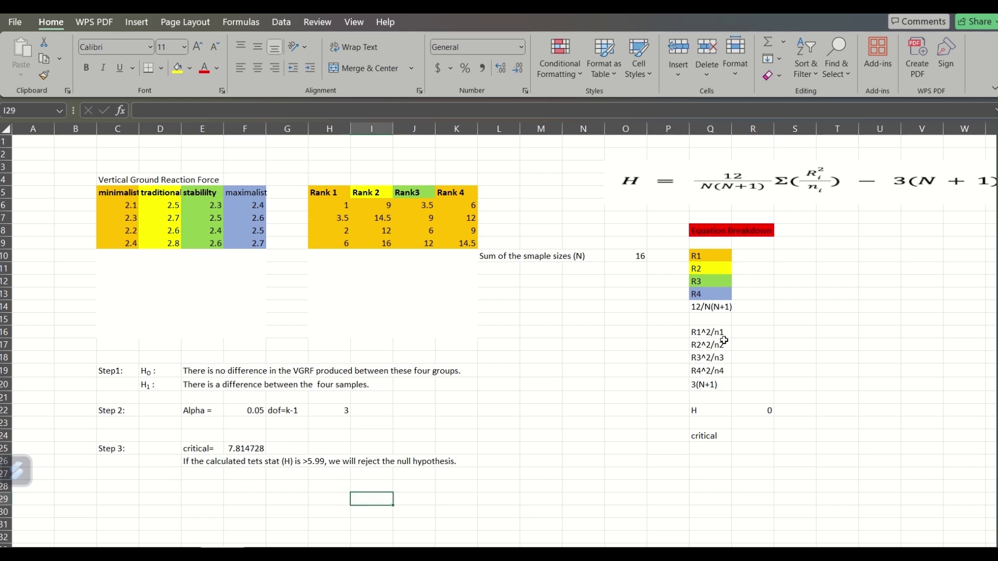
- Calculate R1 in R10 of the equation breakdown as the sum of the Rank 1 values, H6:H9
{"action": "left_click", "coordinate": [750, 256]}
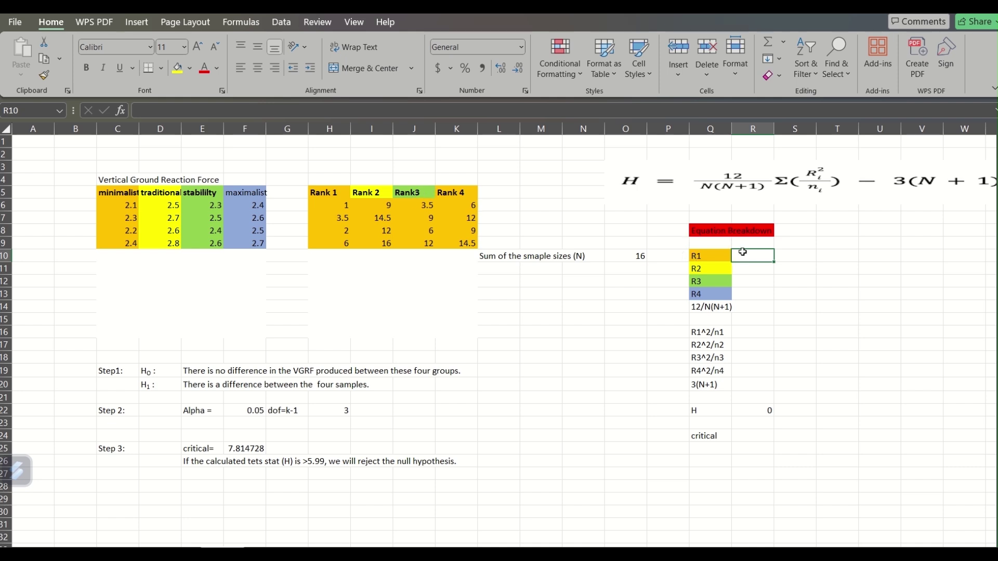
{"action": "type", "text": "=sum"}
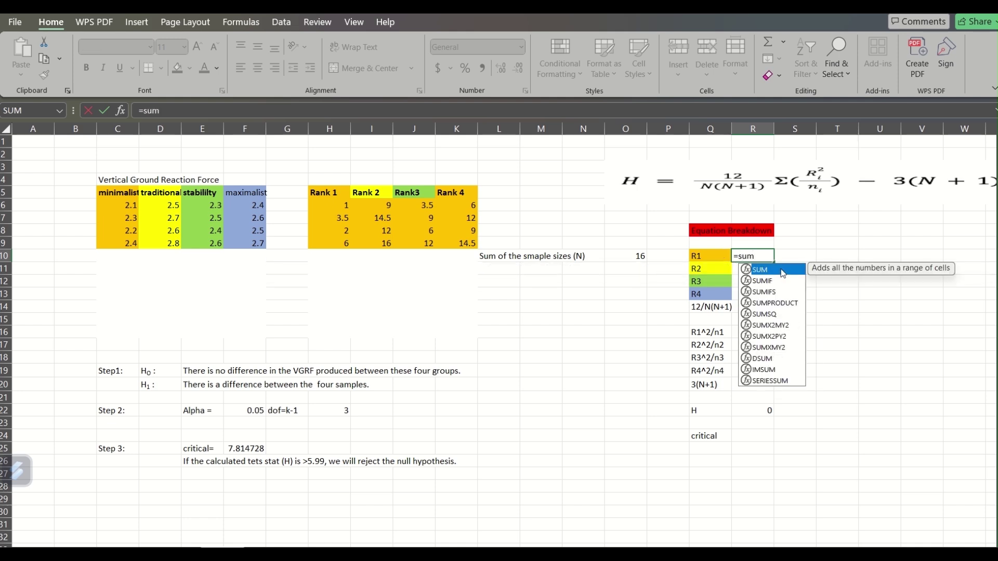
{"action": "double_click", "coordinate": [760, 271]}
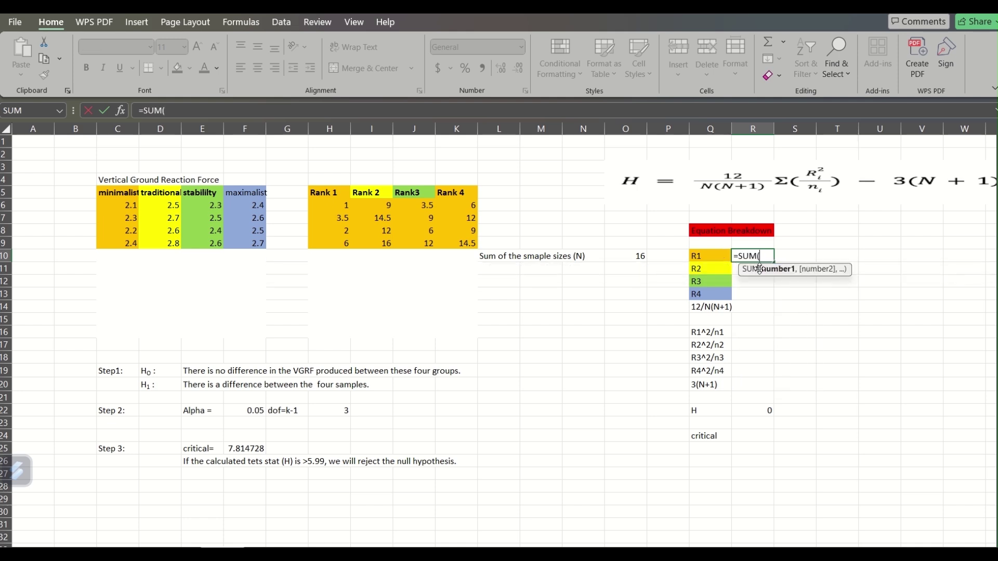
{"action": "left_click_drag", "start_coordinate": [339, 205], "coordinate": [337, 239]}
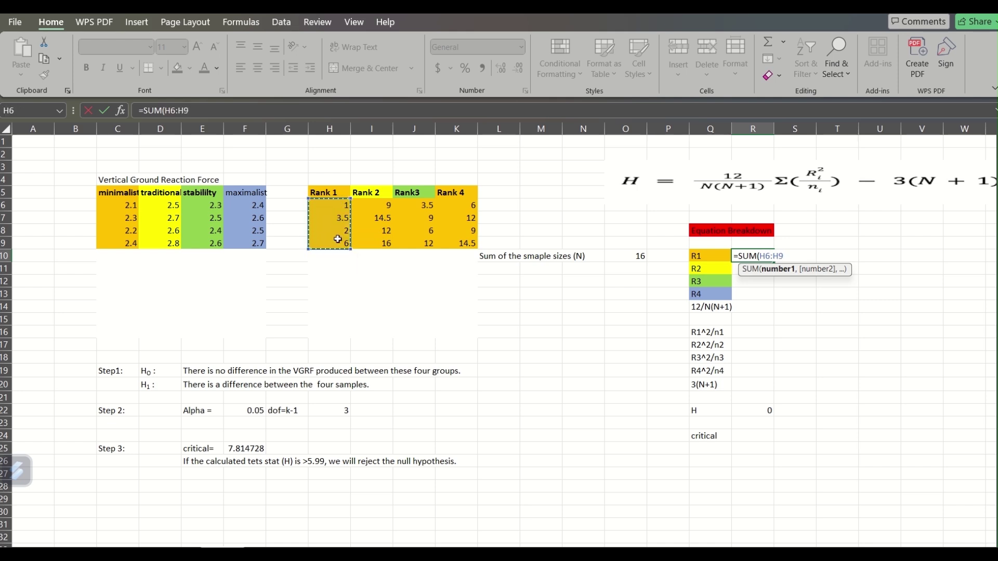
{"action": "type", "text": ")"}
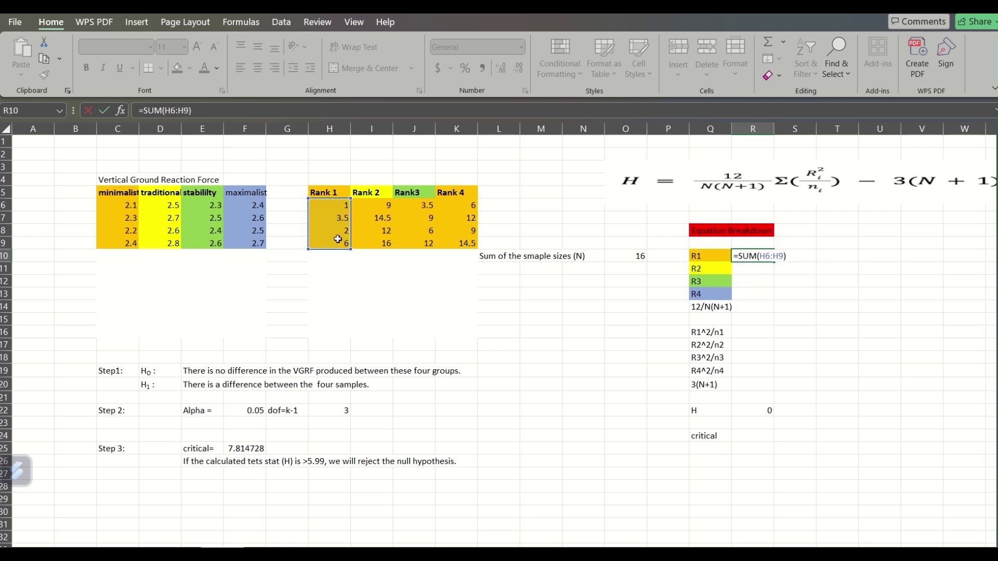
{"action": "key", "text": "Return"}
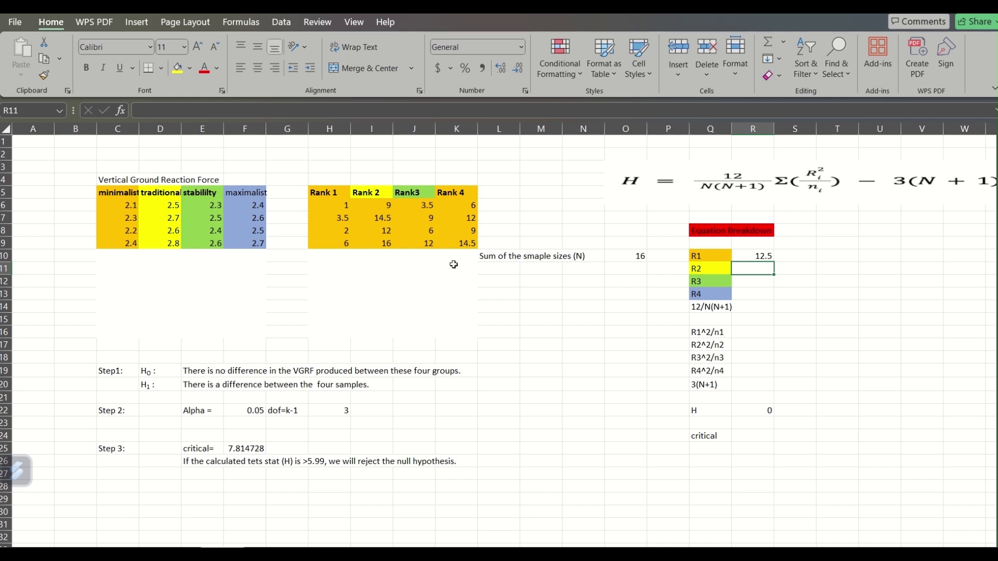
- Calculate R2 in R11 as the sum of the Rank 2 values, I6:I9
{"action": "type", "text": "="}
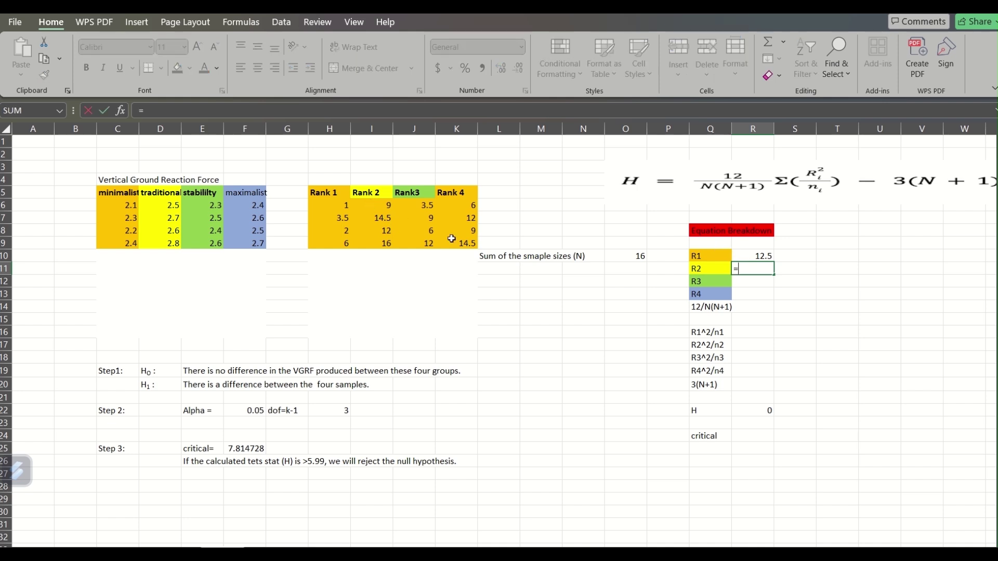
{"action": "type", "text": "sum"}
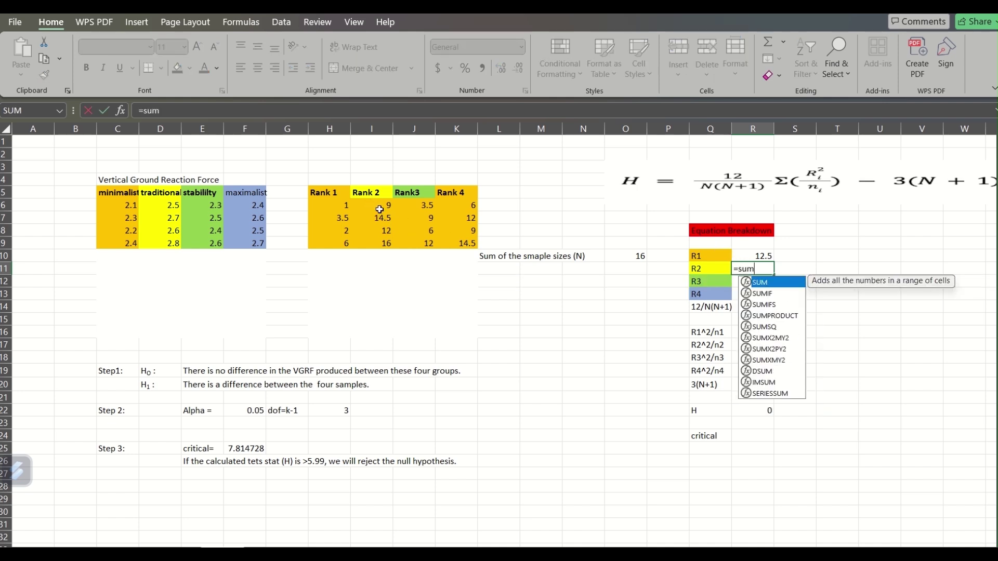
{"action": "double_click", "coordinate": [768, 282]}
{"action": "left_click_drag", "start_coordinate": [352, 210], "coordinate": [368, 240]}
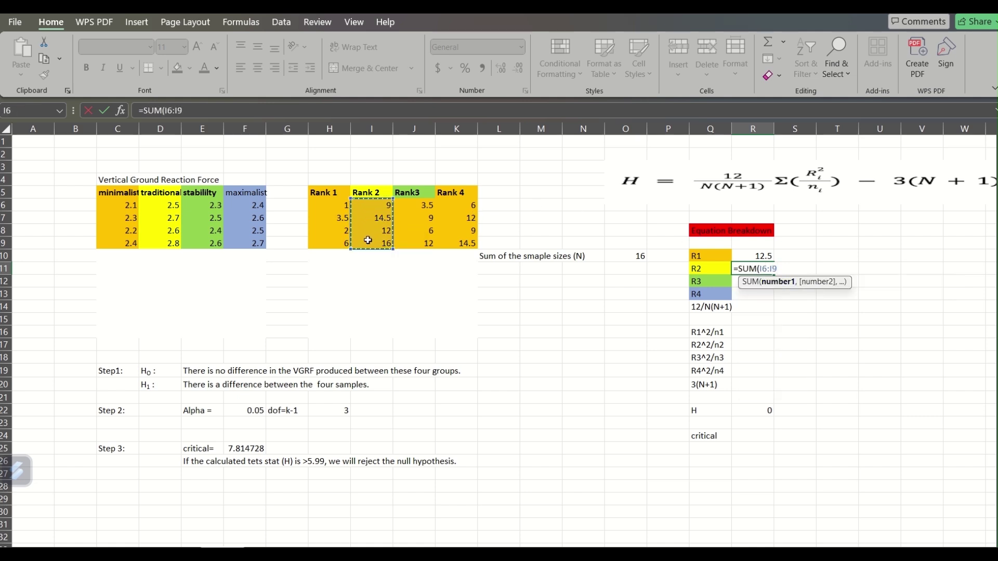
{"action": "type", "text": ")"}
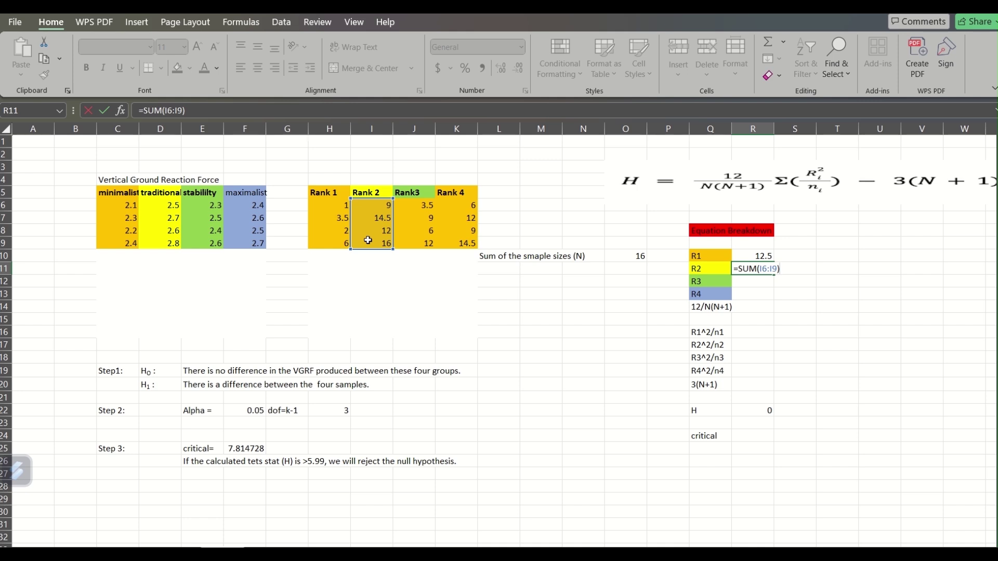
{"action": "key", "text": "Return"}
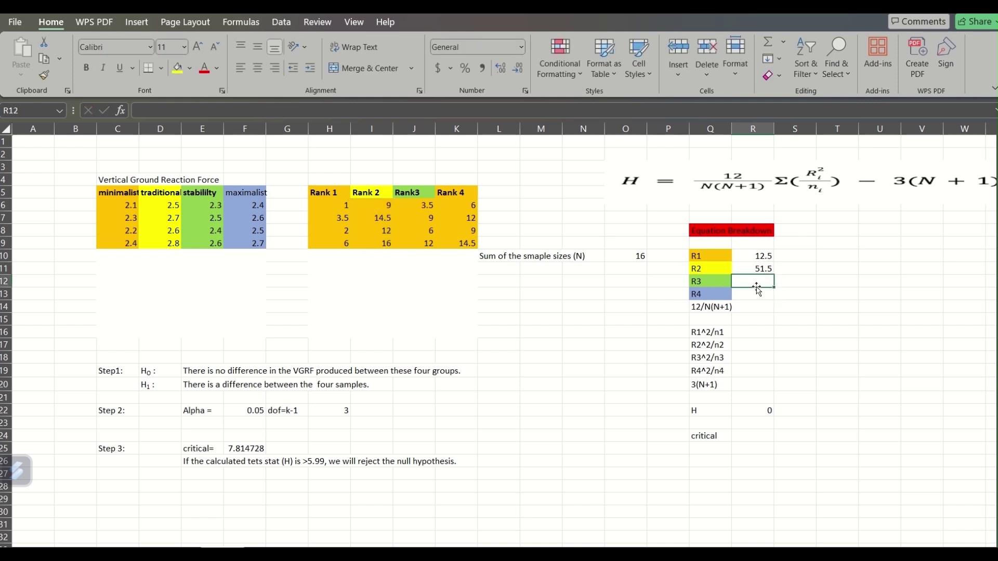
- Calculate R3 in R12 as the sum of the Rank3 values in column J, rows 6 to 9
{"action": "type", "text": "="}
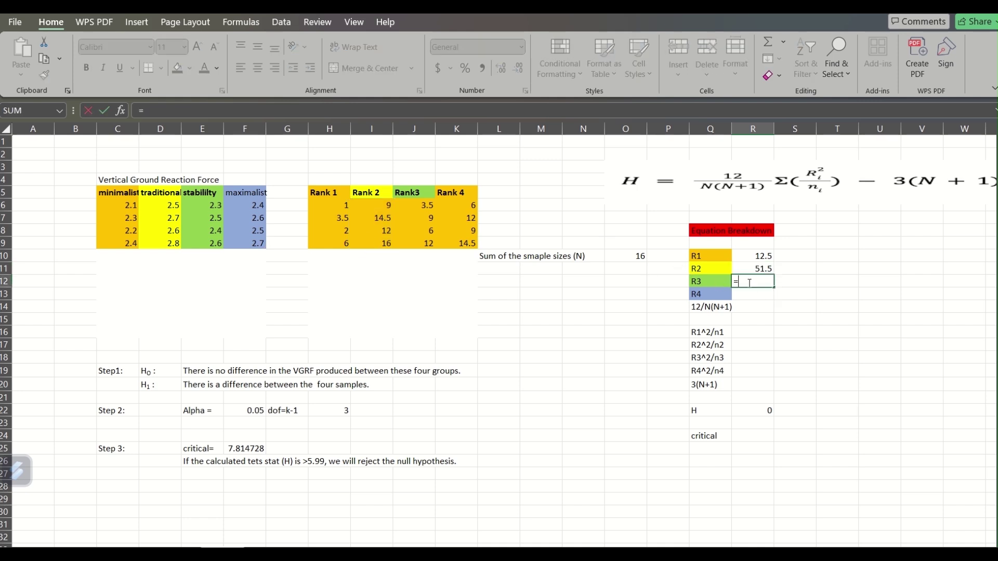
{"action": "left_click", "coordinate": [418, 207]}
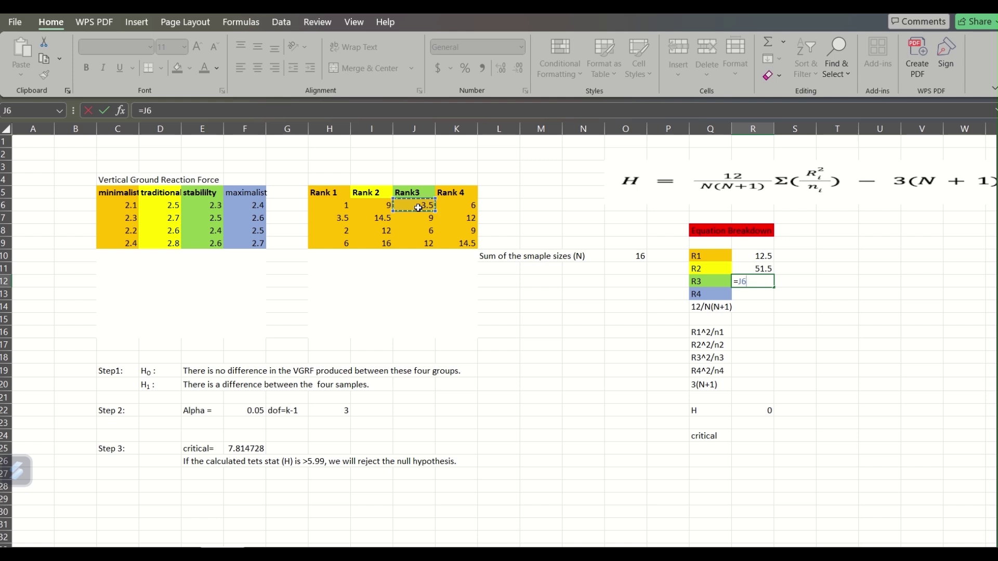
{"action": "key", "text": "BackSpace"}
{"action": "type", "text": "sy"}
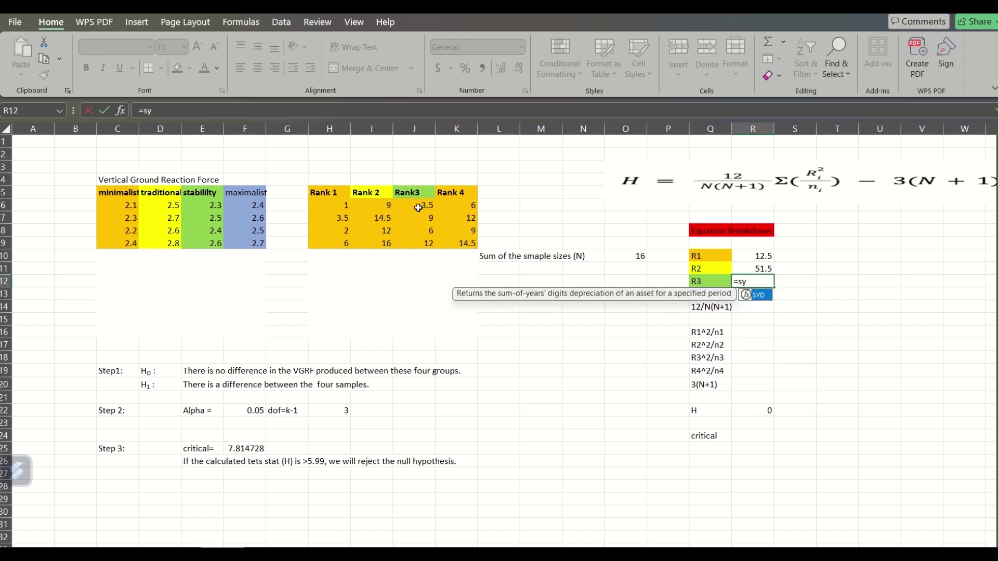
{"action": "key", "text": "BackSpace"}
{"action": "type", "text": "um"}
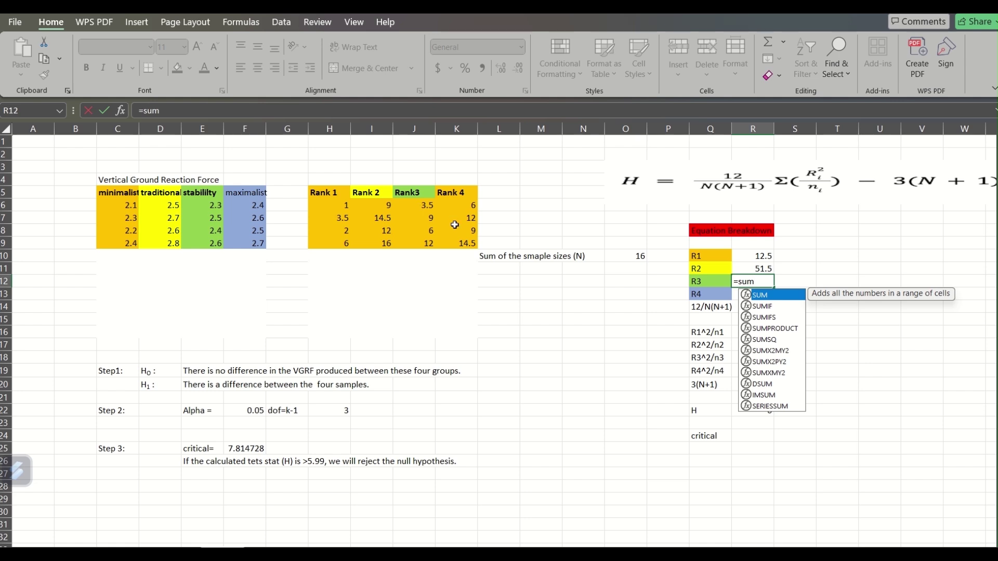
{"action": "double_click", "coordinate": [764, 295]}
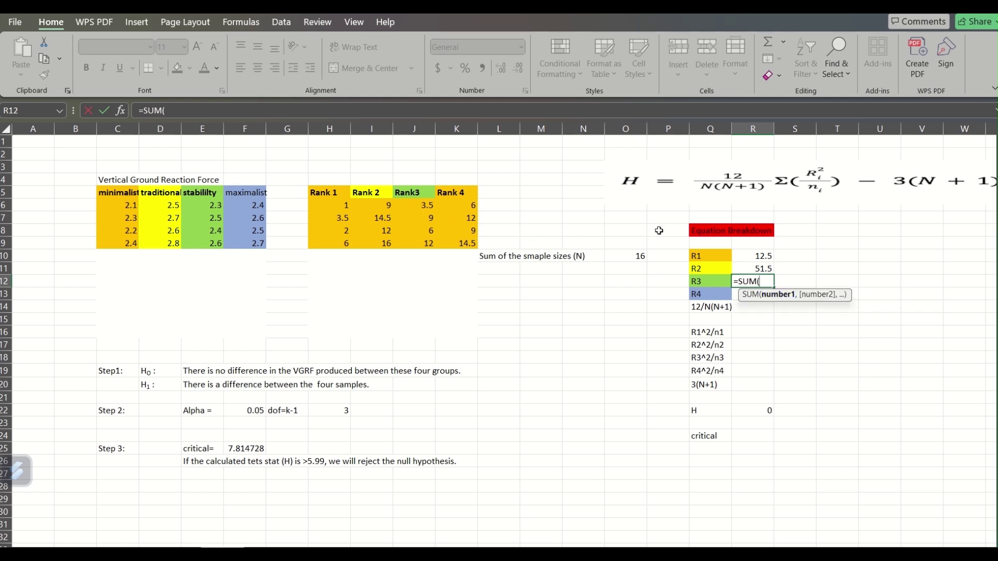
{"action": "left_click_drag", "start_coordinate": [422, 205], "coordinate": [422, 246]}
{"action": "key", "text": "Return"}
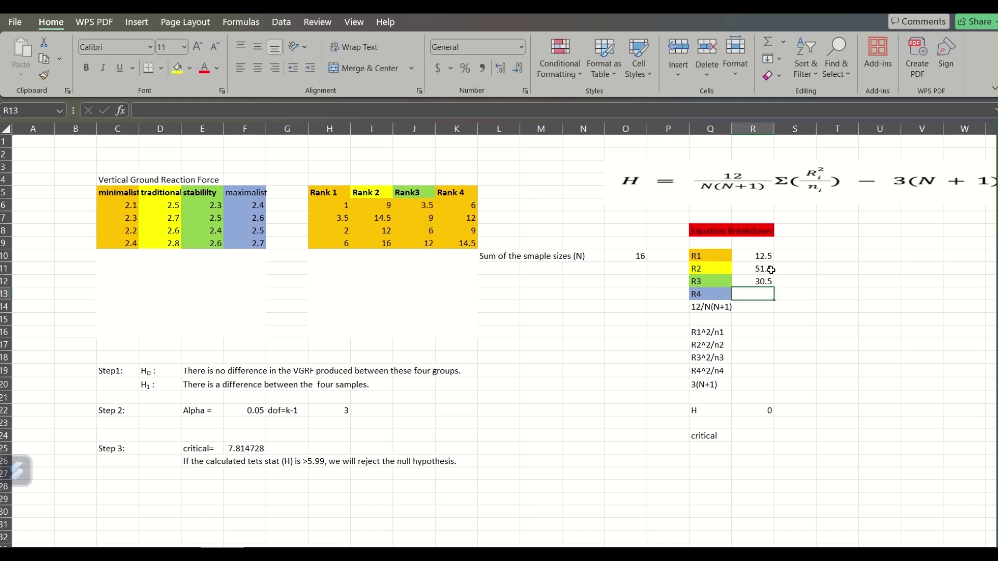
- Calculate R4 in R13 as the sum of the Rank 4 values, K6:K9
{"action": "type", "text": "=sum"}
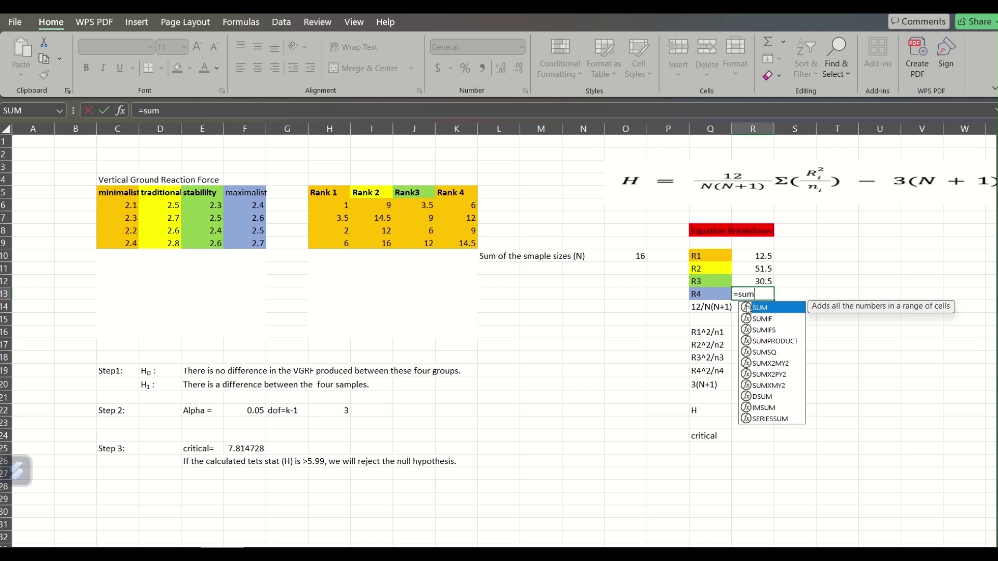
{"action": "double_click", "coordinate": [760, 309]}
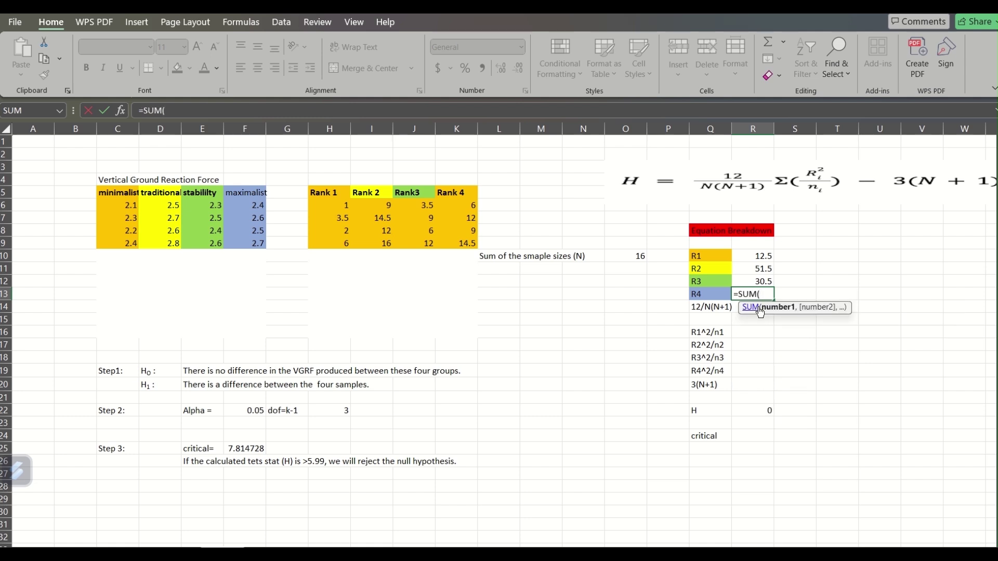
{"action": "left_click_drag", "start_coordinate": [471, 205], "coordinate": [471, 241]}
{"action": "type", "text": ")"}
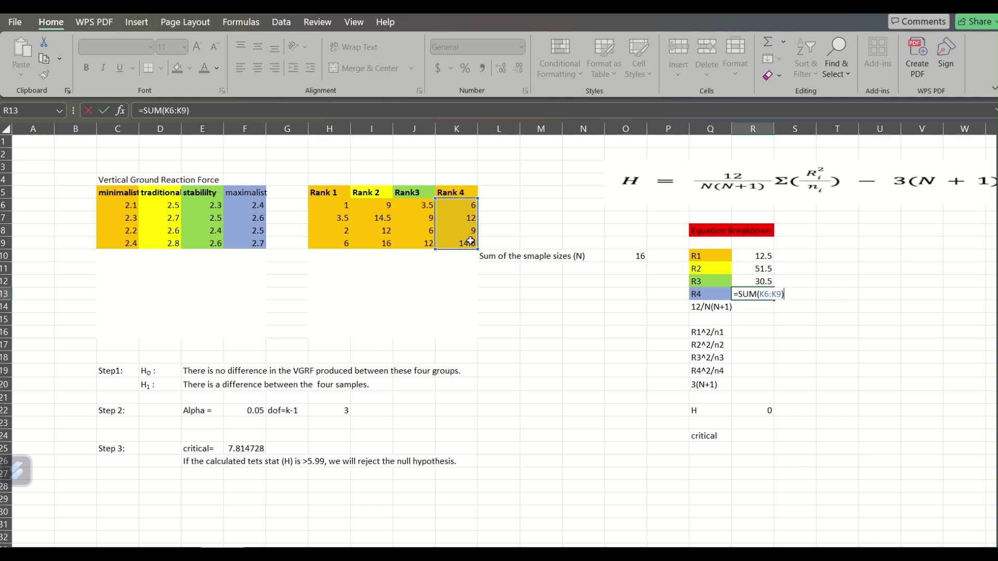
{"action": "key", "text": "Return"}
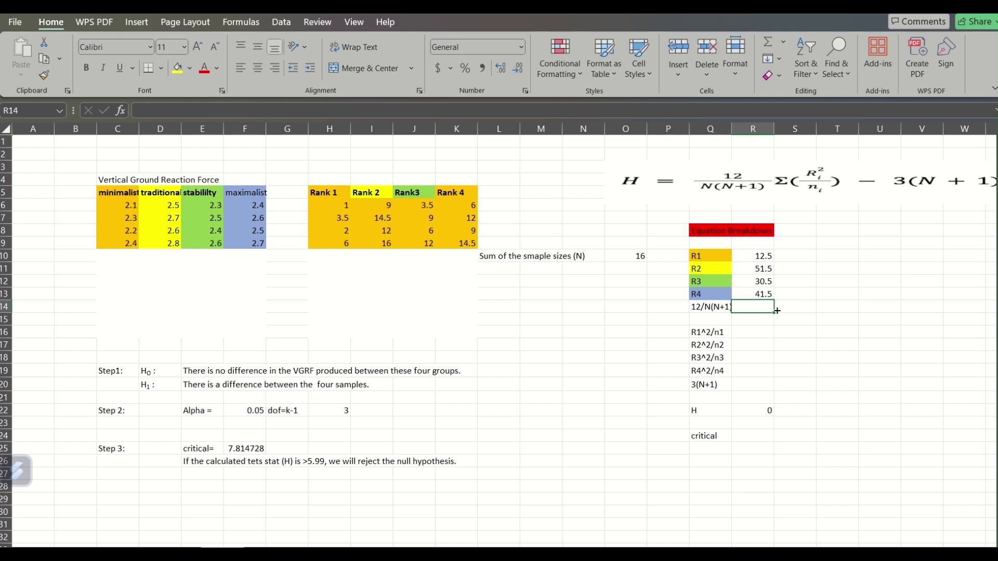
- Calculate the 12/N(N+1) term in R14 with the formula =12/(16*17)
{"action": "type", "text": "="}
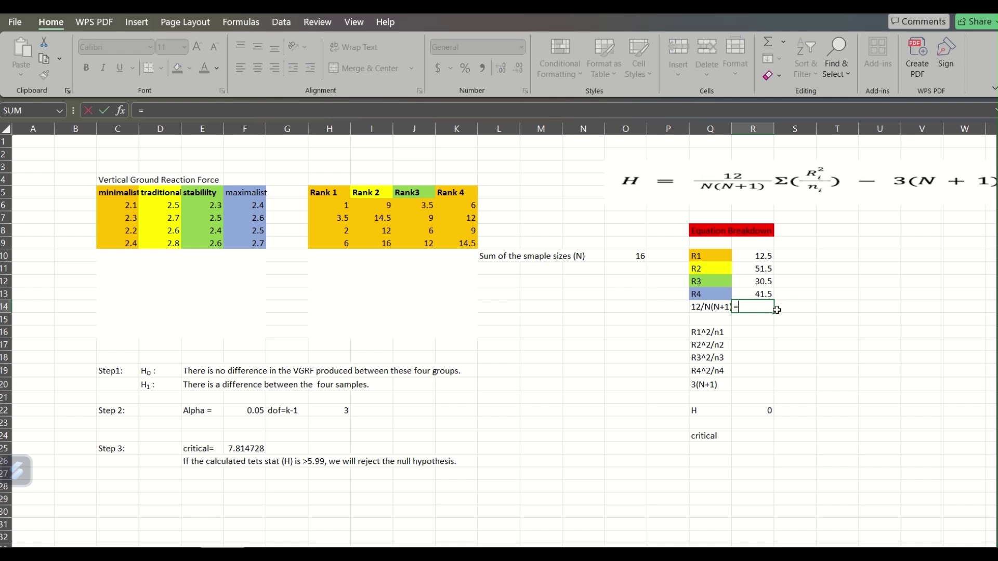
{"action": "type", "text": "12/(16*17"}
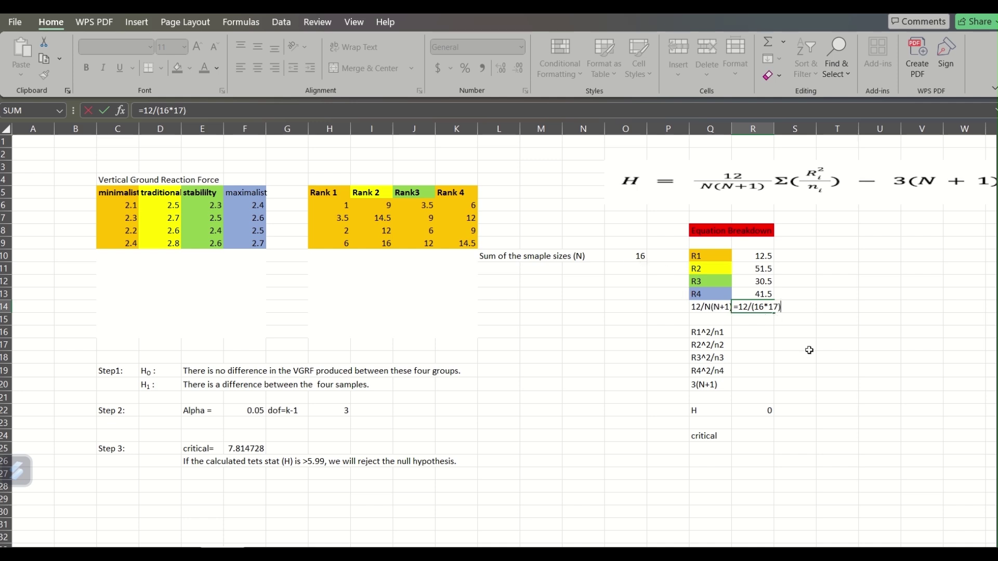
{"action": "key", "text": "Return"}
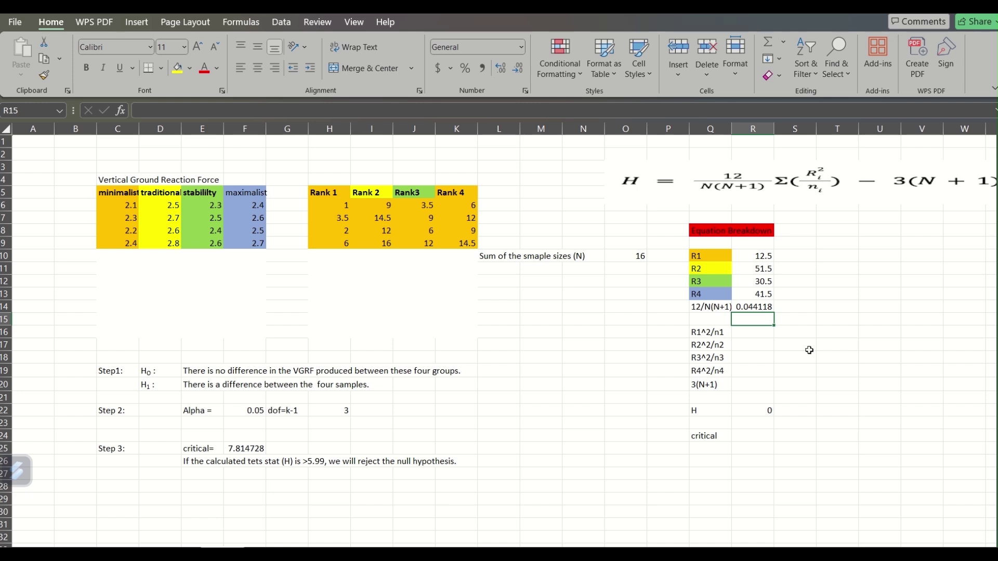
- Start the R1^2/n1 formula in R16 with the square of R10 followed by a division sign
{"action": "left_click", "coordinate": [753, 332]}
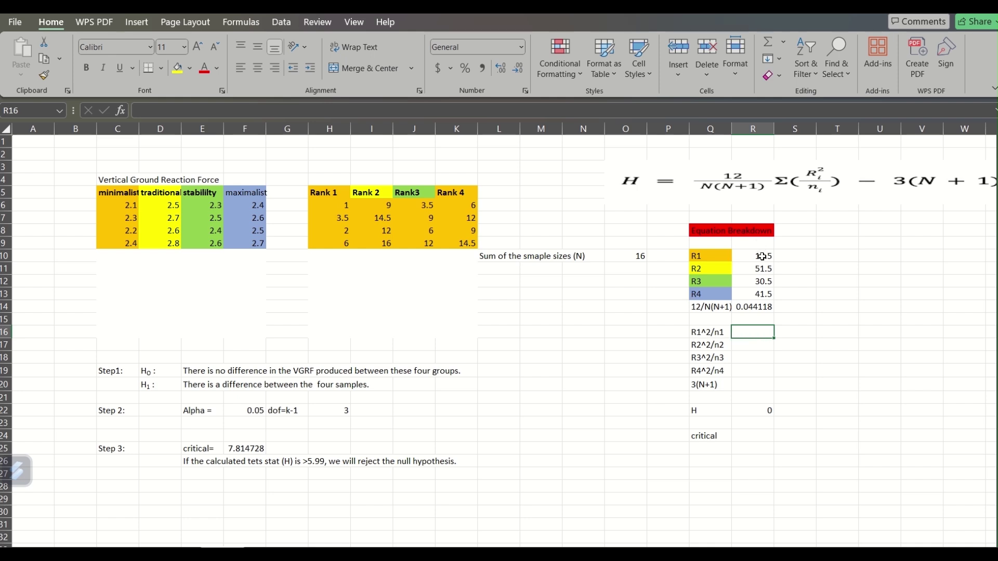
{"action": "type", "text": "="}
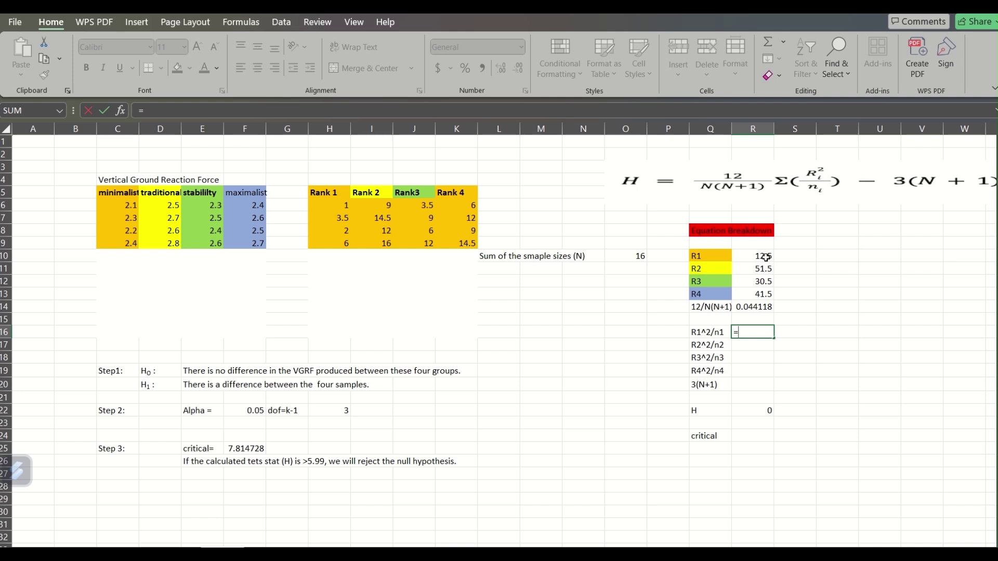
{"action": "left_click", "coordinate": [783, 357]}
{"action": "left_click", "coordinate": [748, 257]}
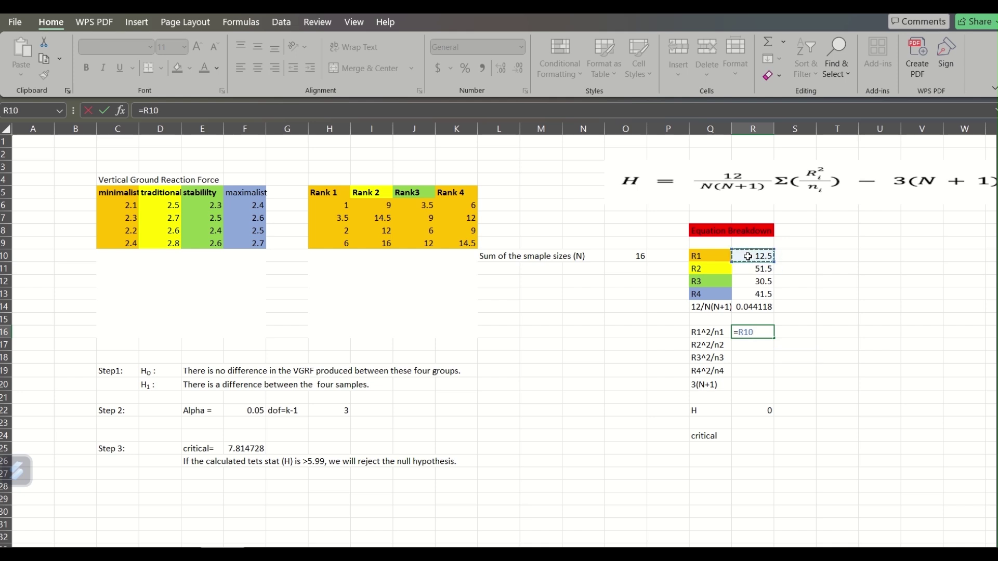
{"action": "type", "text": "^2/"}
{"action": "left_click_drag", "start_coordinate": [326, 205], "coordinate": [439, 233]}
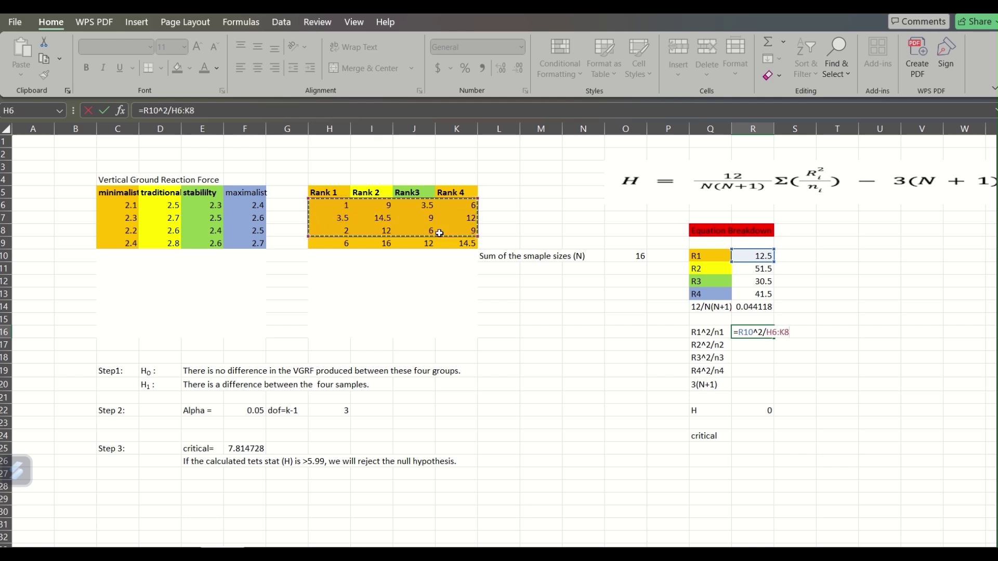
{"action": "key", "text": "BackSpace"}
{"action": "key", "text": "BackSpace"}
{"action": "key", "text": "BackSpace"}
{"action": "key", "text": "BackSpace"}
{"action": "key", "text": "BackSpace"}
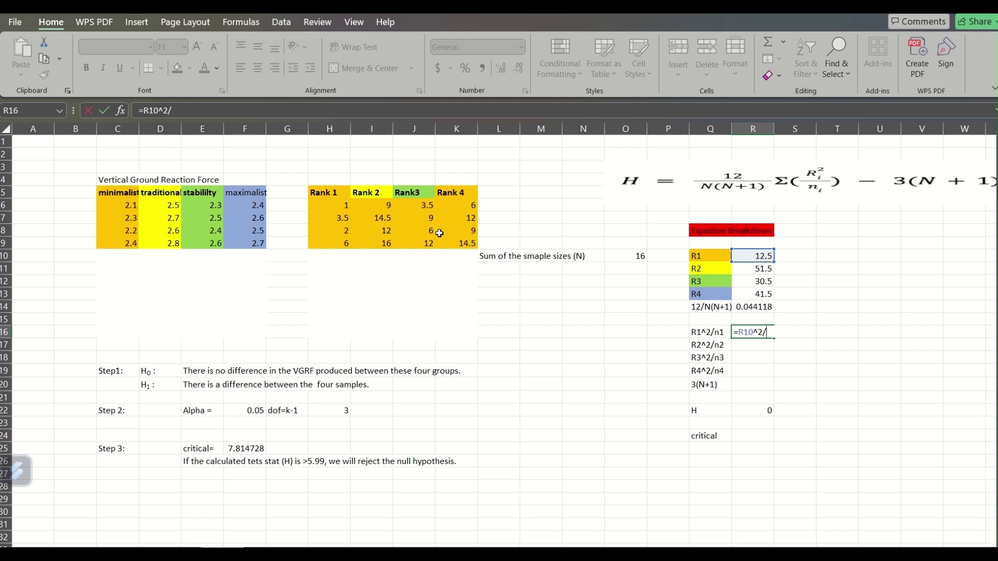
- Complete the R16 formula by dividing by the COUNT of the Rank 1 values, H6:H9
{"action": "type", "text": "cou"}
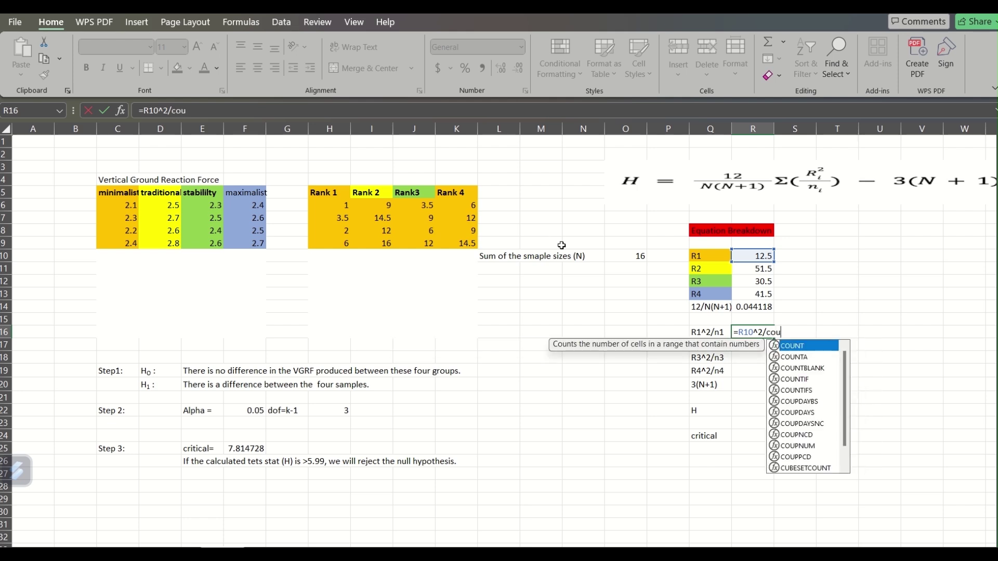
{"action": "double_click", "coordinate": [794, 347]}
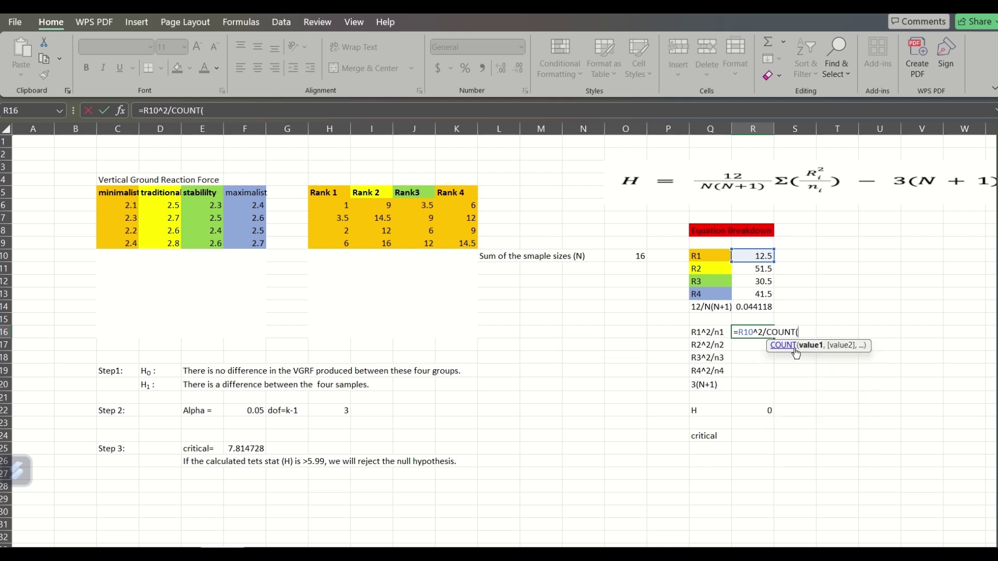
{"action": "left_click", "coordinate": [321, 203]}
{"action": "left_click_drag", "start_coordinate": [321, 203], "coordinate": [327, 243]}
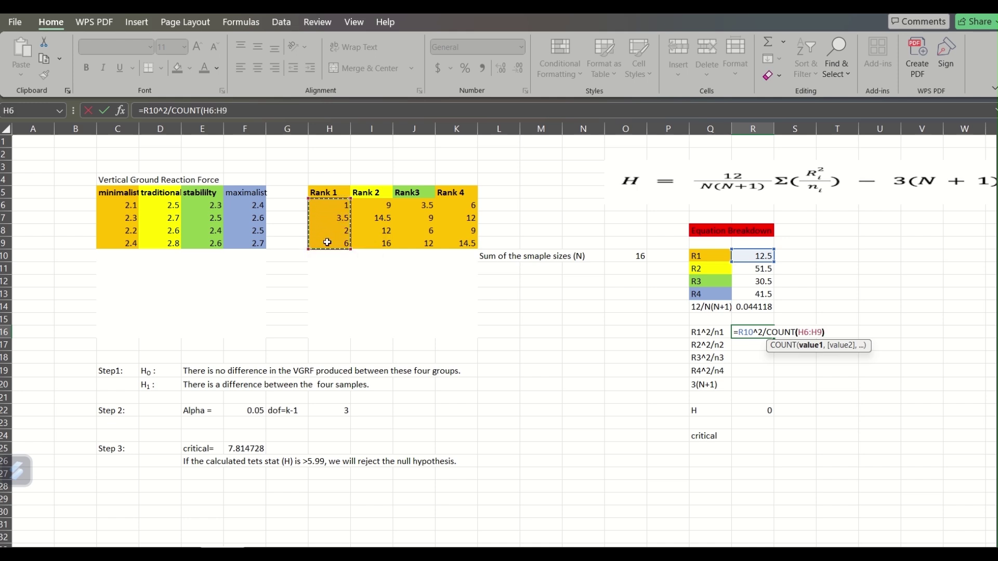
{"action": "type", "text": ")"}
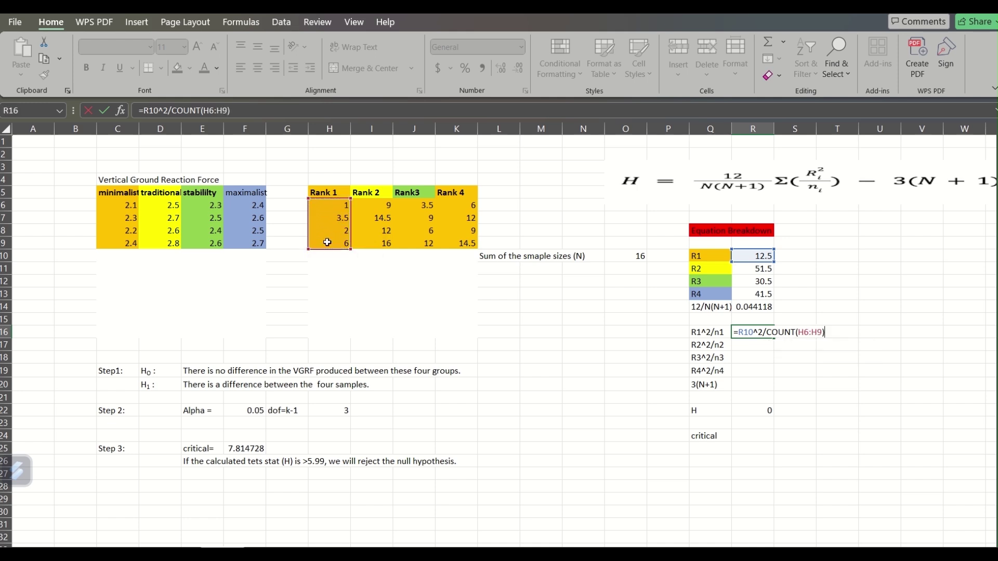
{"action": "key", "text": "Return"}
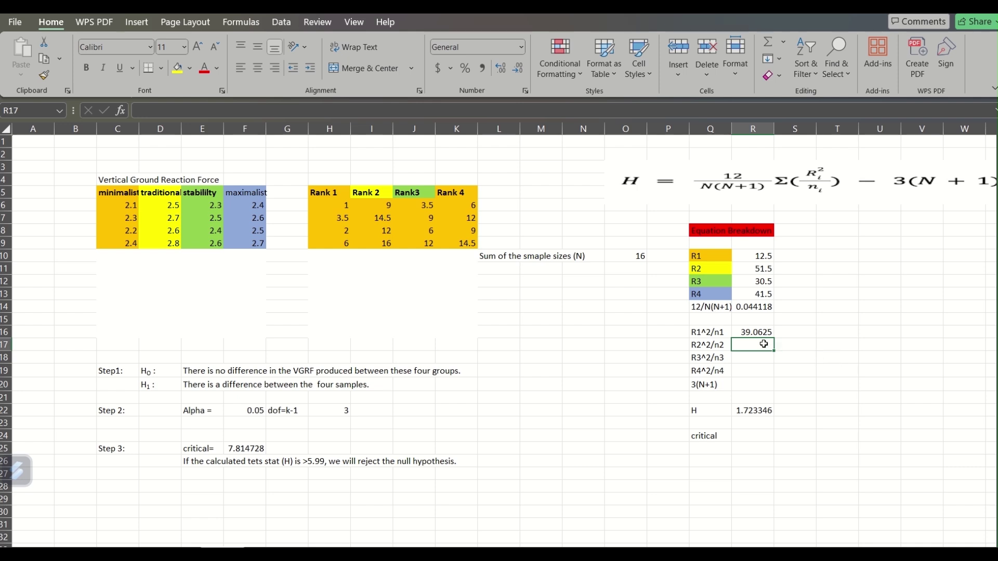
- Clear the existing H formula from cell R22
{"action": "left_click", "coordinate": [755, 409]}
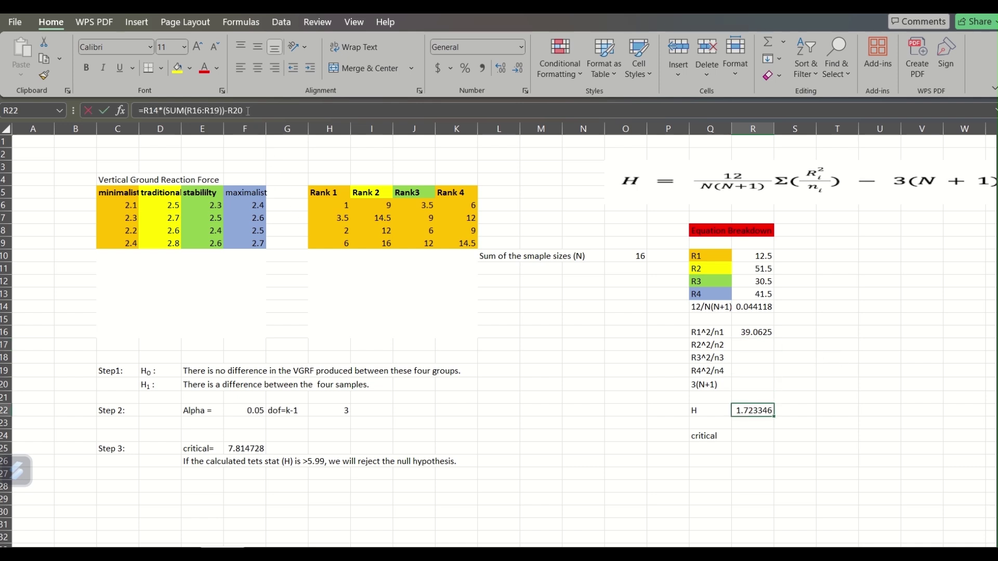
{"action": "left_click_drag", "start_coordinate": [247, 111], "coordinate": [136, 115]}
{"action": "key", "text": "BackSpace"}
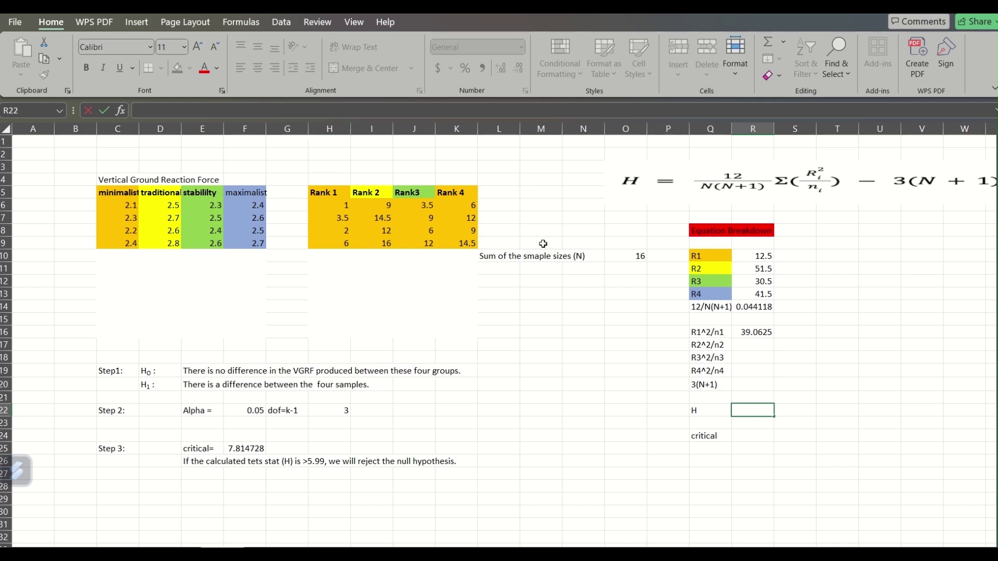
- Calculate R2^2/n2 in R17 with the formula =R11^2/COUNT(I6:I9)
{"action": "left_click", "coordinate": [753, 345]}
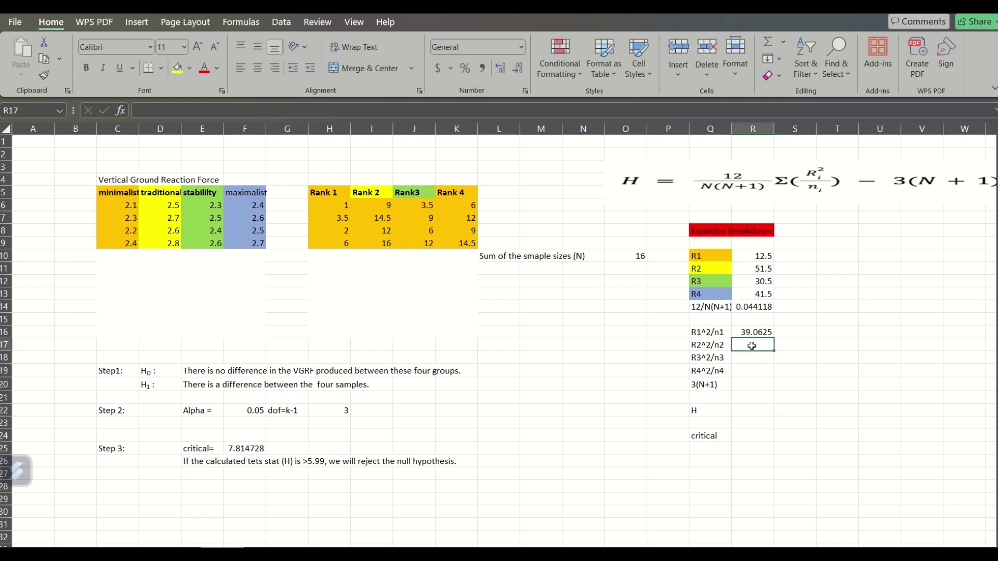
{"action": "type", "text": "="}
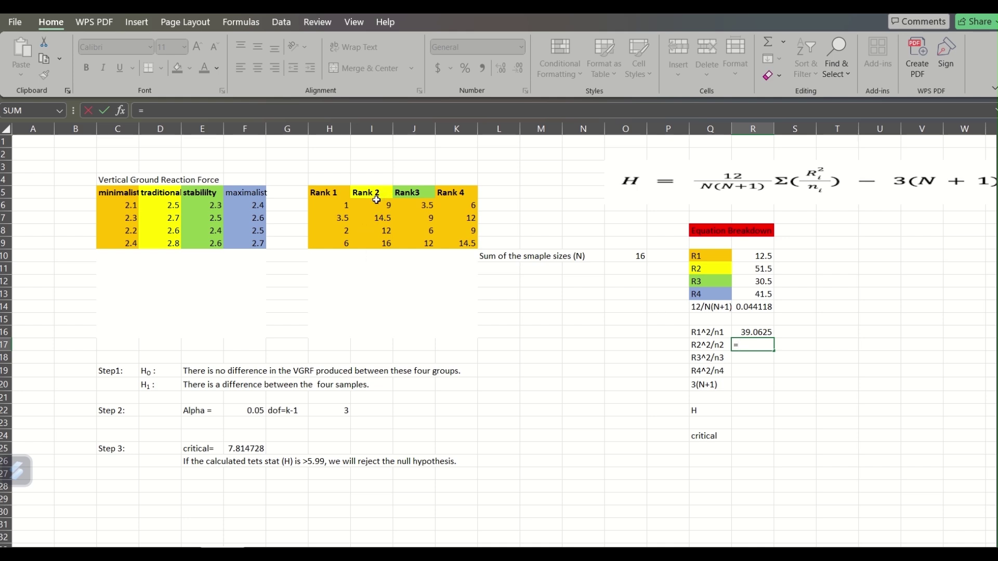
{"action": "left_click", "coordinate": [760, 270]}
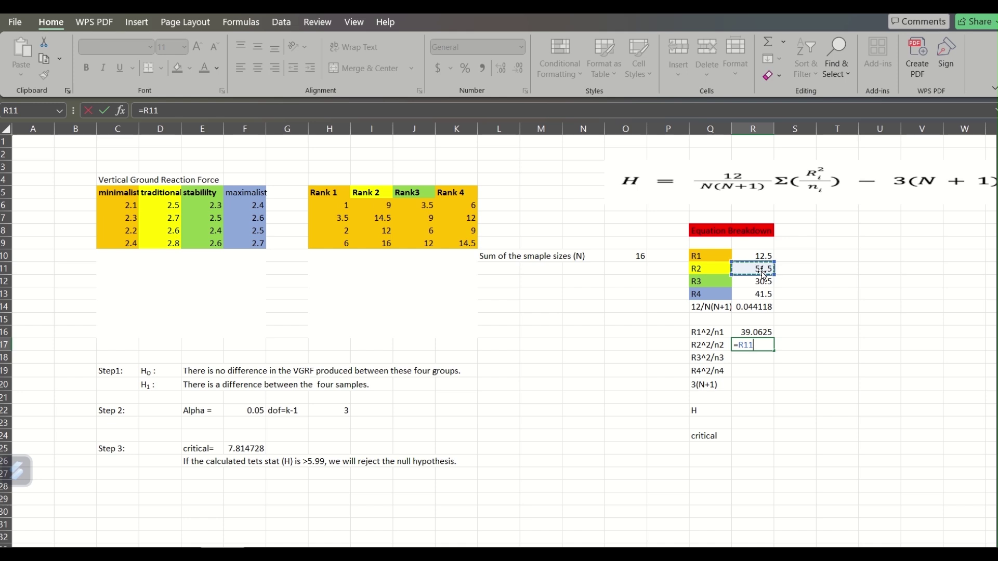
{"action": "type", "text": "^2/"}
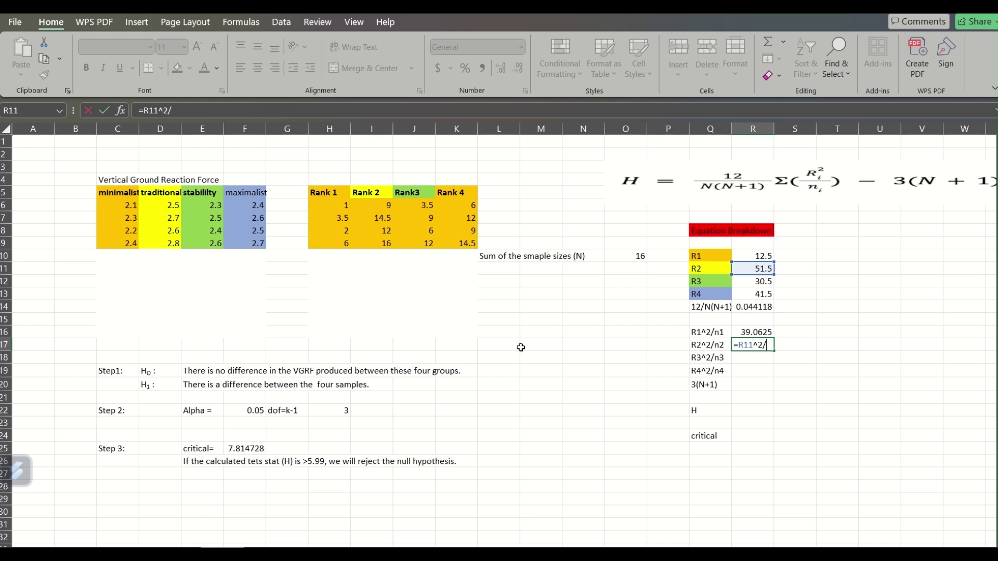
{"action": "type", "text": "count"}
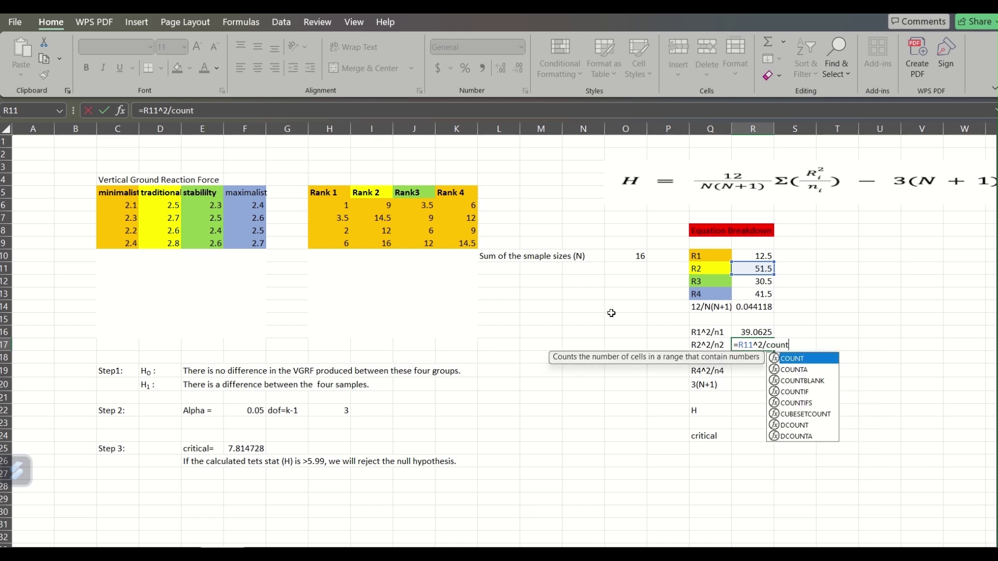
{"action": "double_click", "coordinate": [811, 358]}
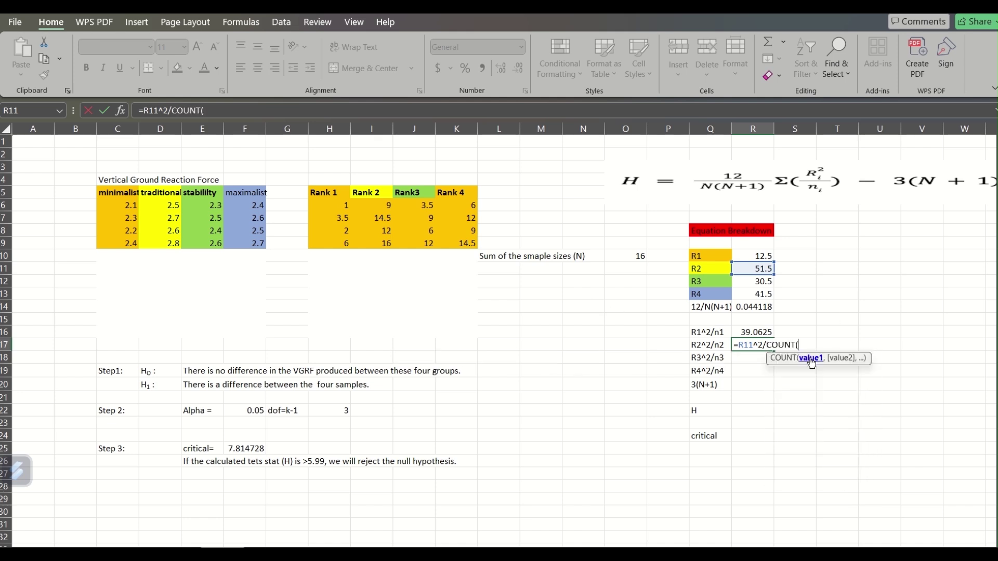
{"action": "left_click_drag", "start_coordinate": [378, 206], "coordinate": [391, 240]}
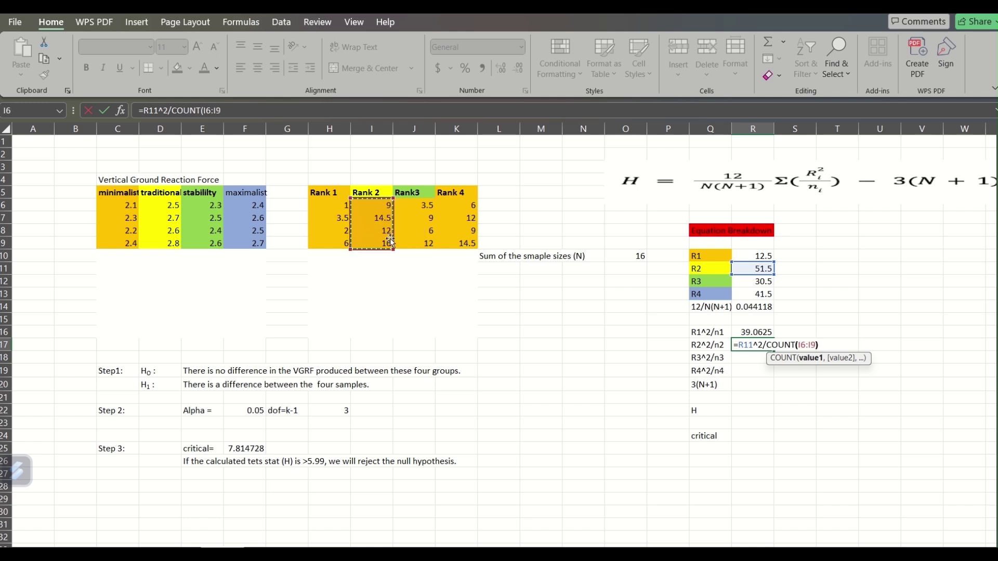
{"action": "type", "text": ")"}
{"action": "key", "text": "Return"}
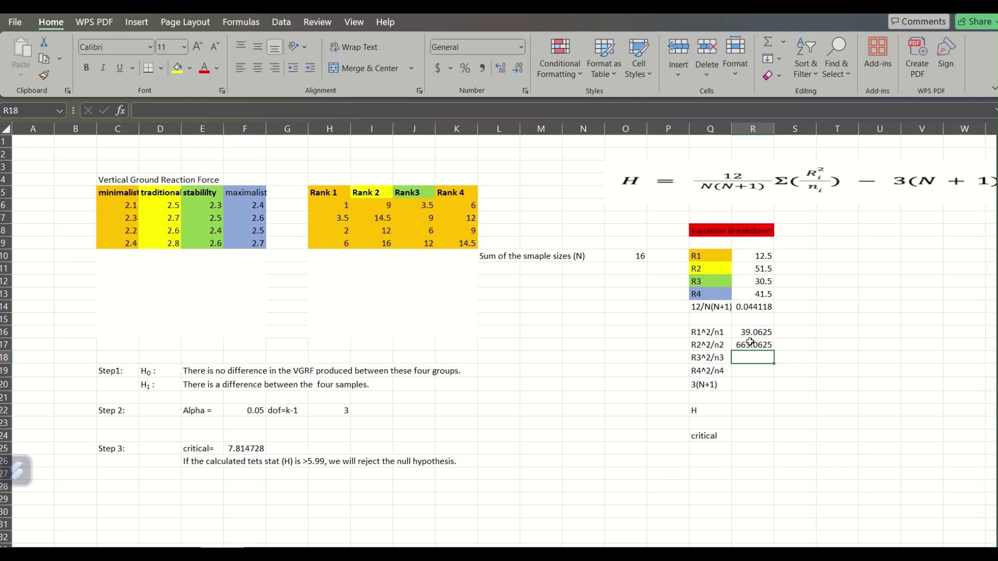
- Cross-check the R2^2/n2 term in S17 with the formula =R11^2/4 and clear that cell
{"action": "left_click", "coordinate": [789, 341]}
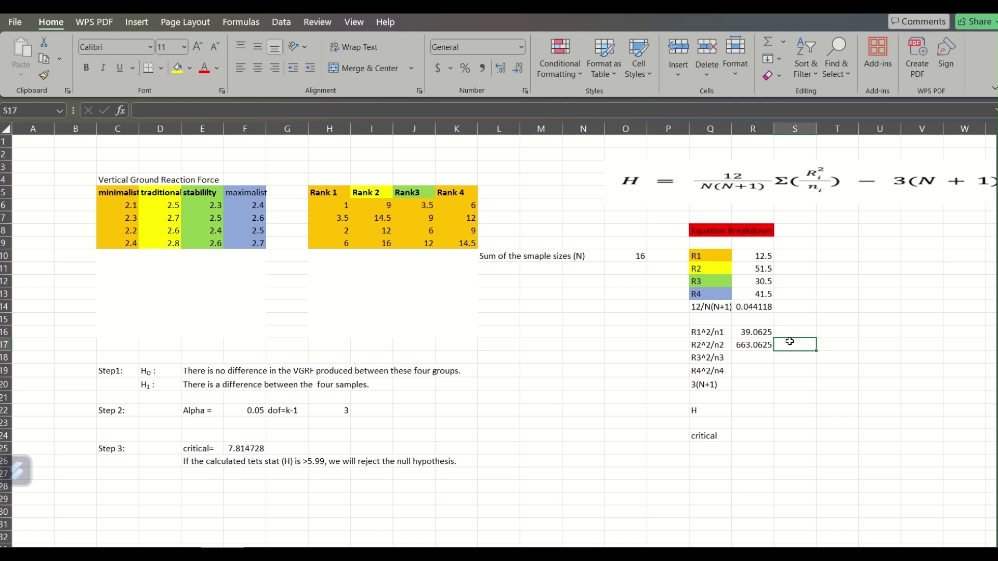
{"action": "double_click", "coordinate": [790, 341]}
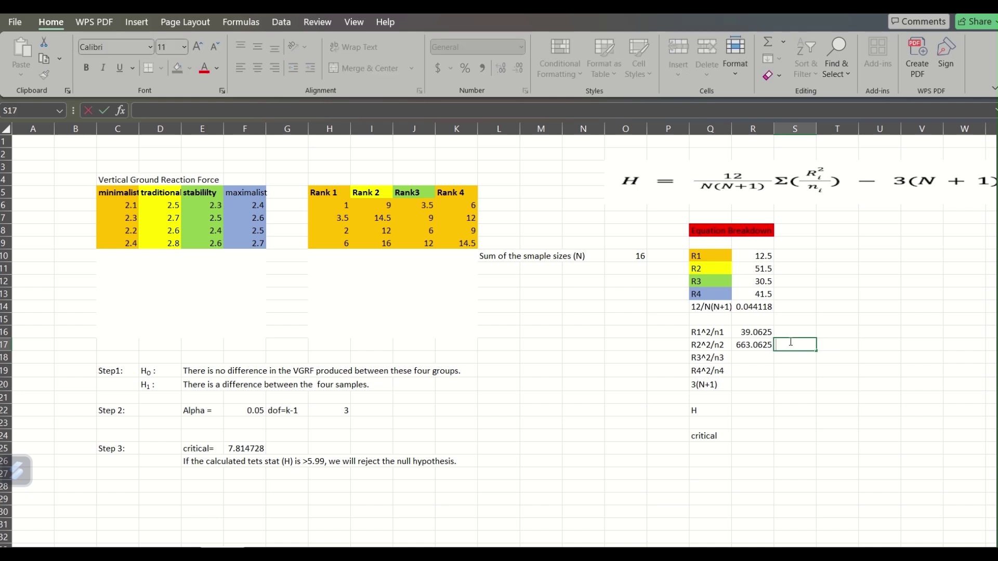
{"action": "type", "text": "+"}
{"action": "key", "text": "BackSpace"}
{"action": "type", "text": "="}
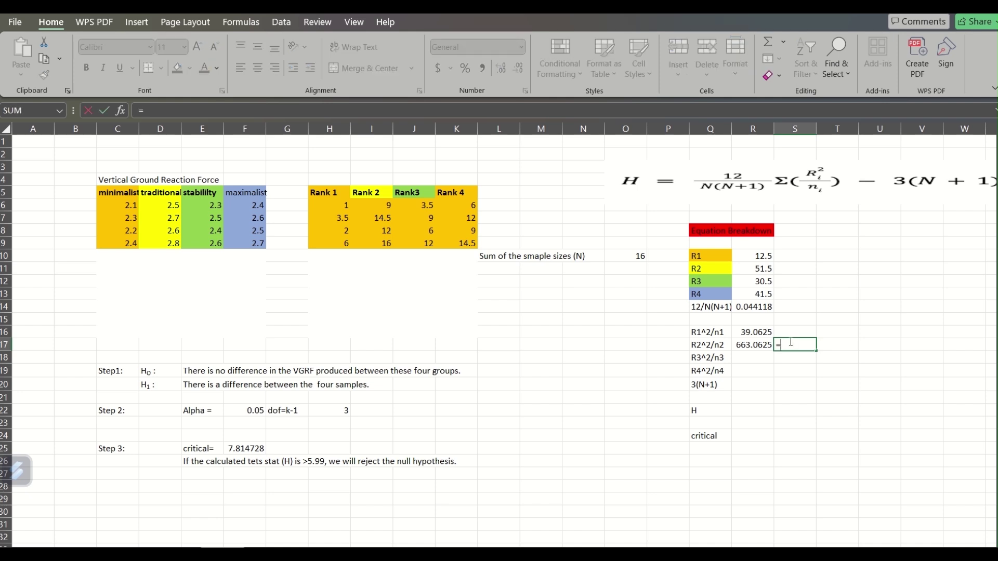
{"action": "left_click", "coordinate": [764, 269]}
{"action": "type", "text": "^2/4"}
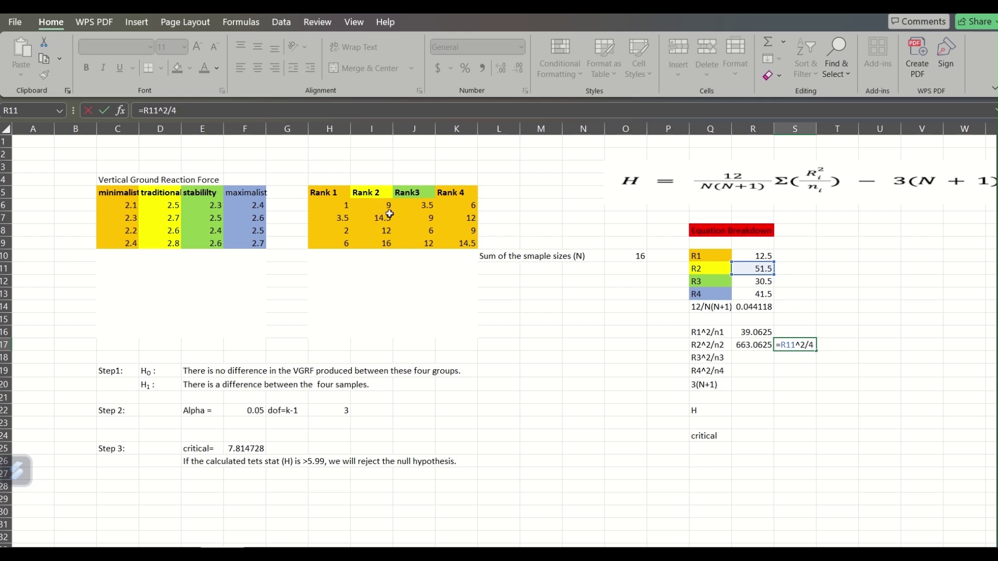
{"action": "key", "text": "Return"}
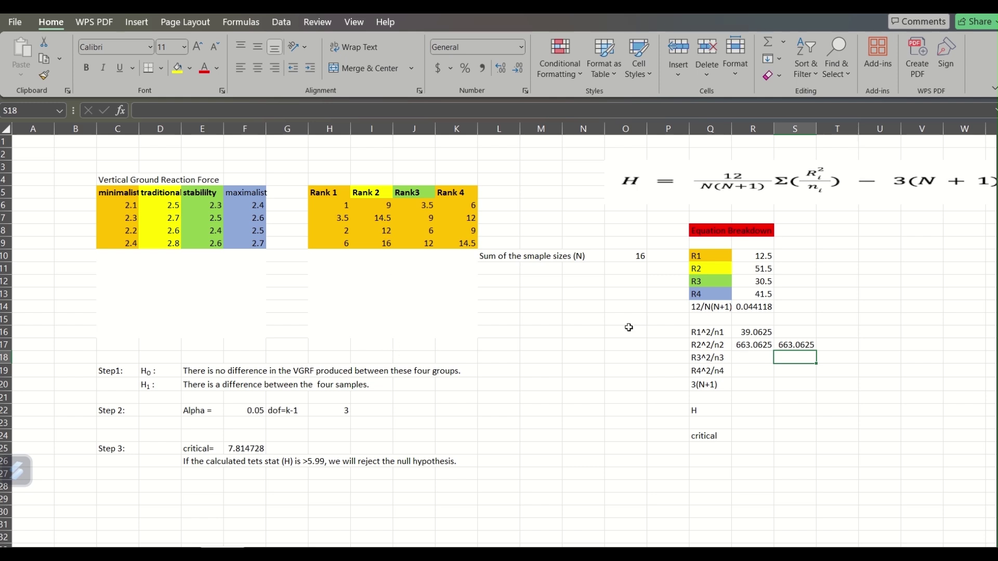
{"action": "left_click", "coordinate": [801, 345]}
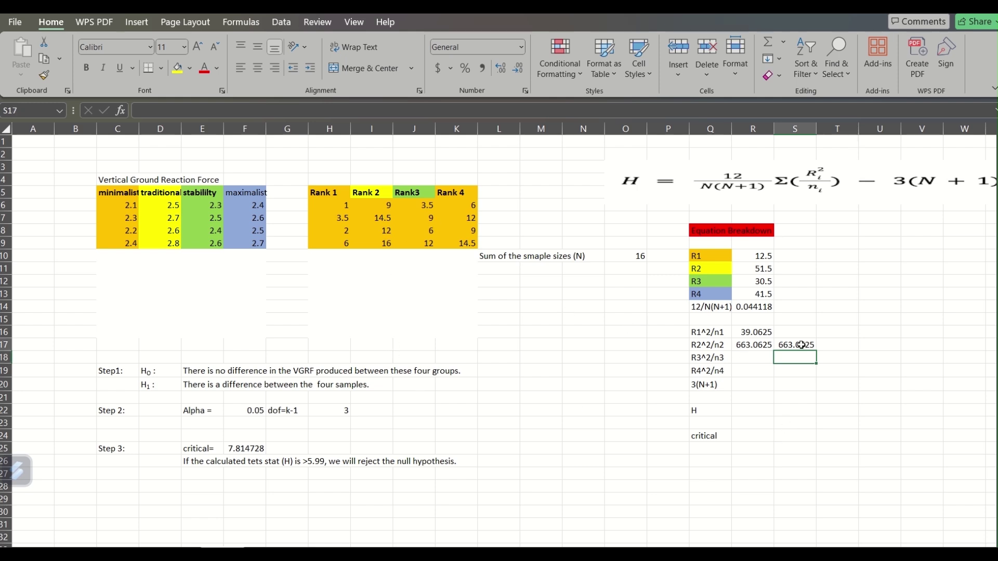
{"action": "key", "text": "Delete"}
- Calculate R3^2/n3 in R18 with the formula =R12^2/4
{"action": "left_click", "coordinate": [755, 359]}
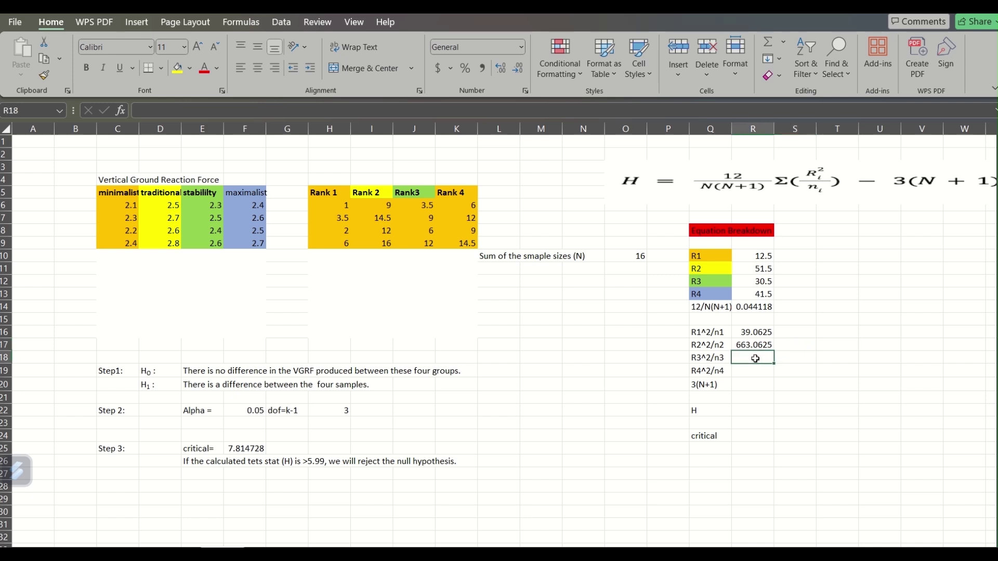
{"action": "left_click", "coordinate": [756, 281]}
{"action": "left_click", "coordinate": [752, 355]}
{"action": "type", "text": "="}
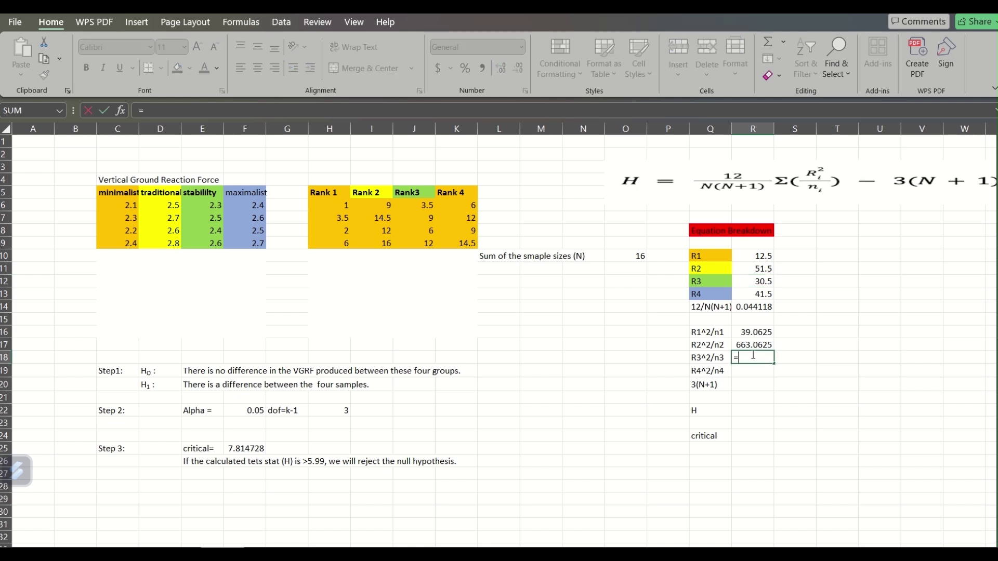
{"action": "left_click", "coordinate": [754, 281]}
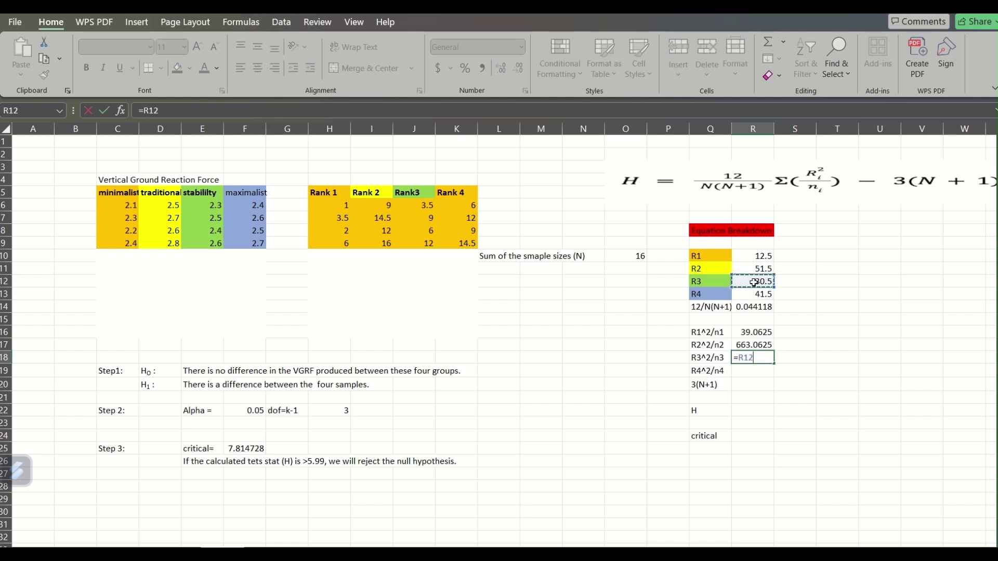
{"action": "type", "text": "^2/4"}
{"action": "key", "text": "Return"}
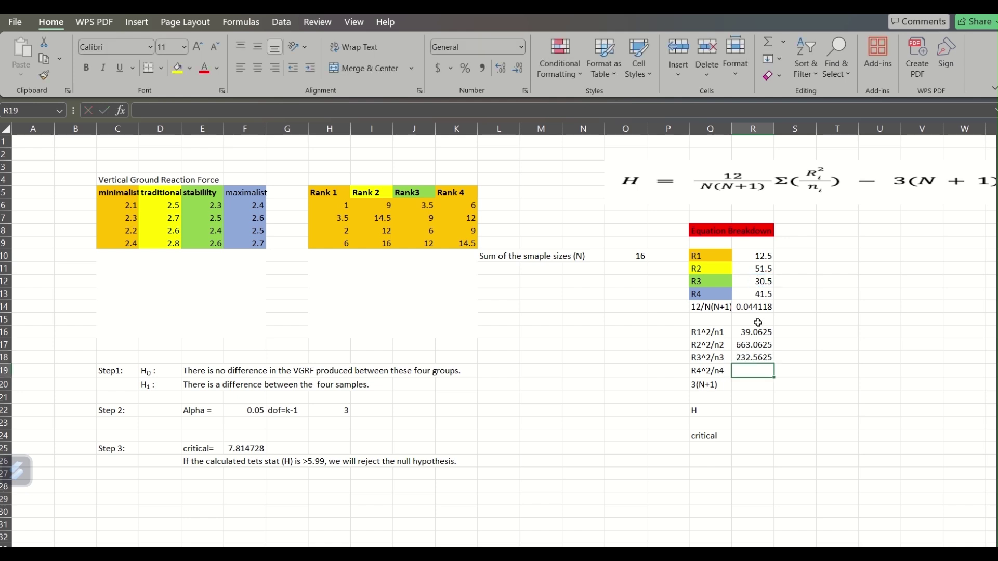
- Calculate R4^2/n4 in R19 with the formula =R13^2/4 and 3(N+1) in R20 with =3*17
{"action": "left_click", "coordinate": [756, 292]}
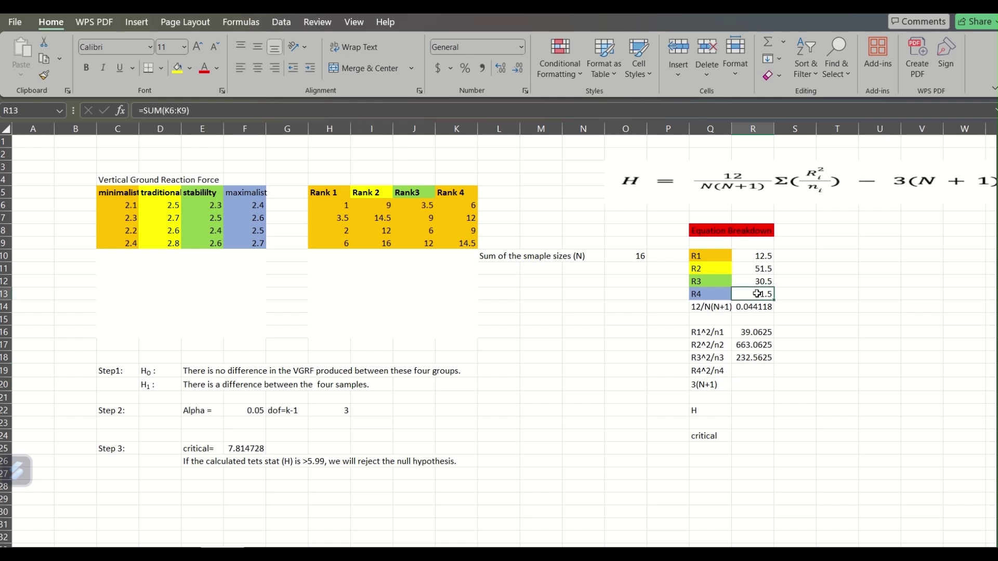
{"action": "left_click", "coordinate": [755, 375]}
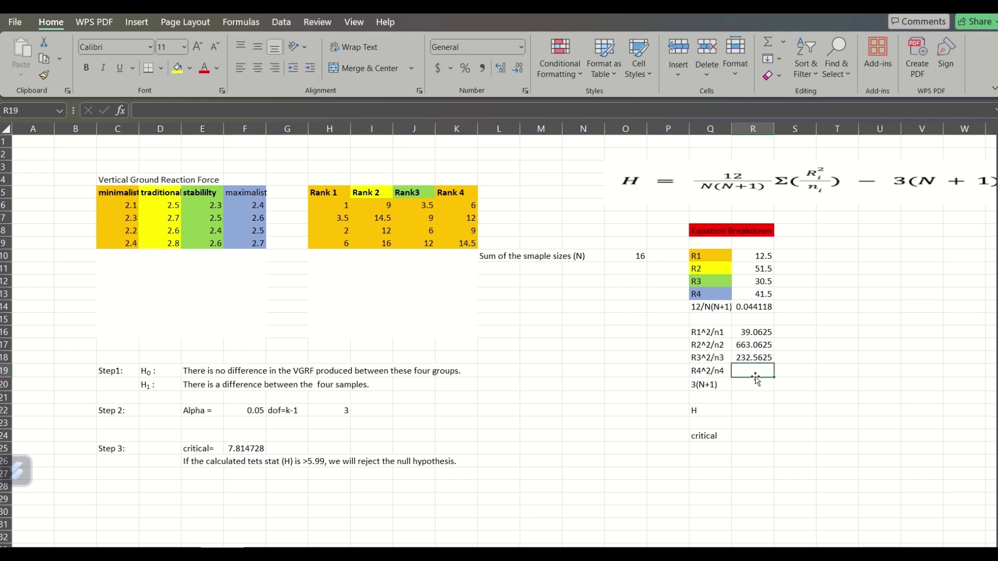
{"action": "type", "text": "="}
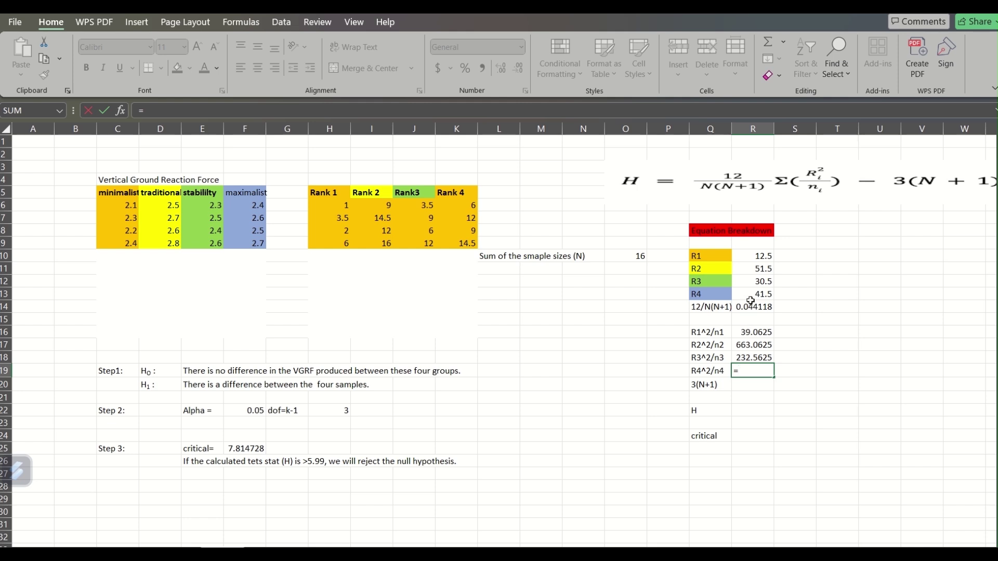
{"action": "left_click_drag", "start_coordinate": [766, 425], "coordinate": [752, 256]}
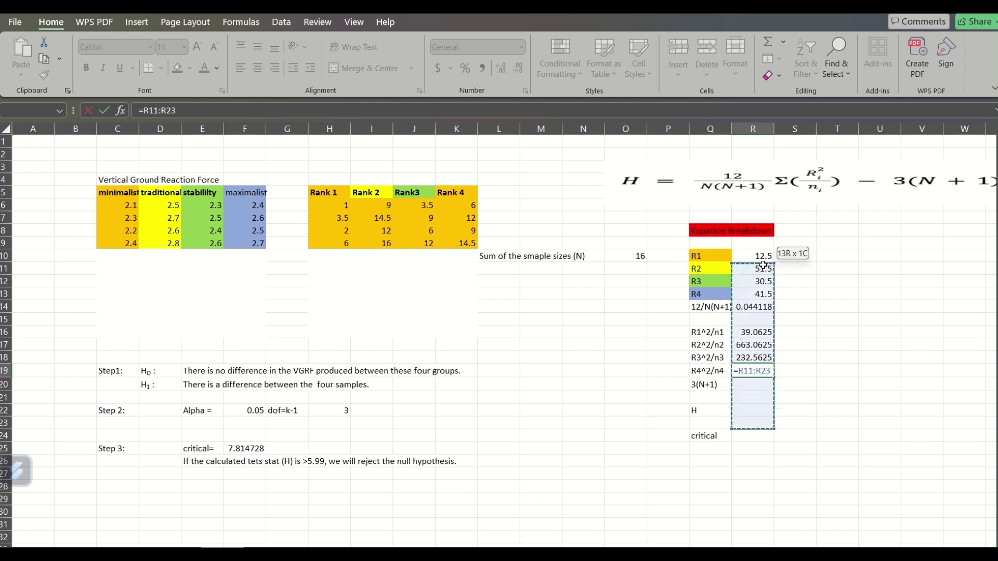
{"action": "mouse_move", "coordinate": [748, 306]}
{"action": "left_mouse_down"}
{"action": "mouse_move", "coordinate": [752, 269]}
{"action": "mouse_move", "coordinate": [748, 306]}
{"action": "left_mouse_up"}
{"action": "left_click", "coordinate": [750, 292]}
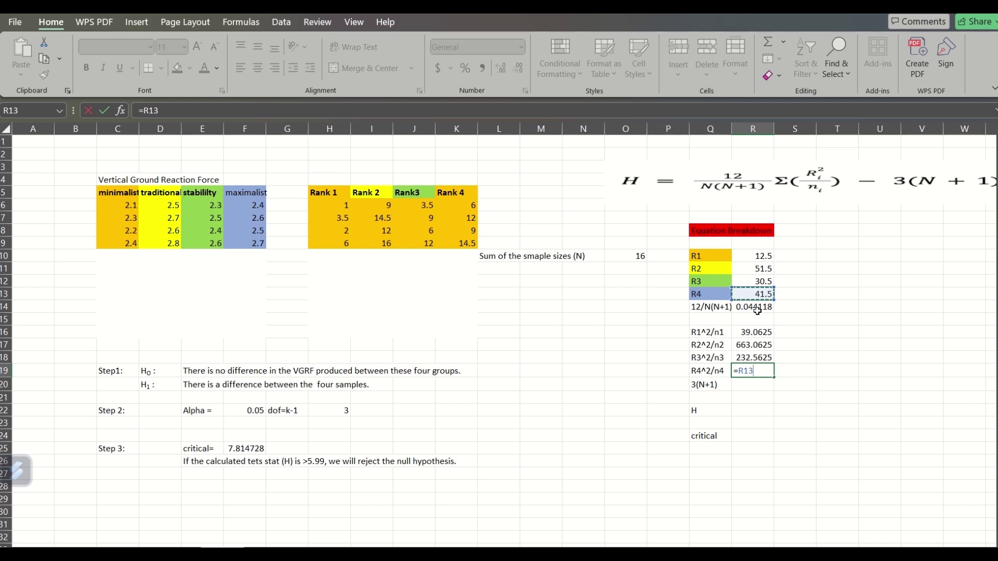
{"action": "type", "text": "^2/4"}
{"action": "key", "text": "Return"}
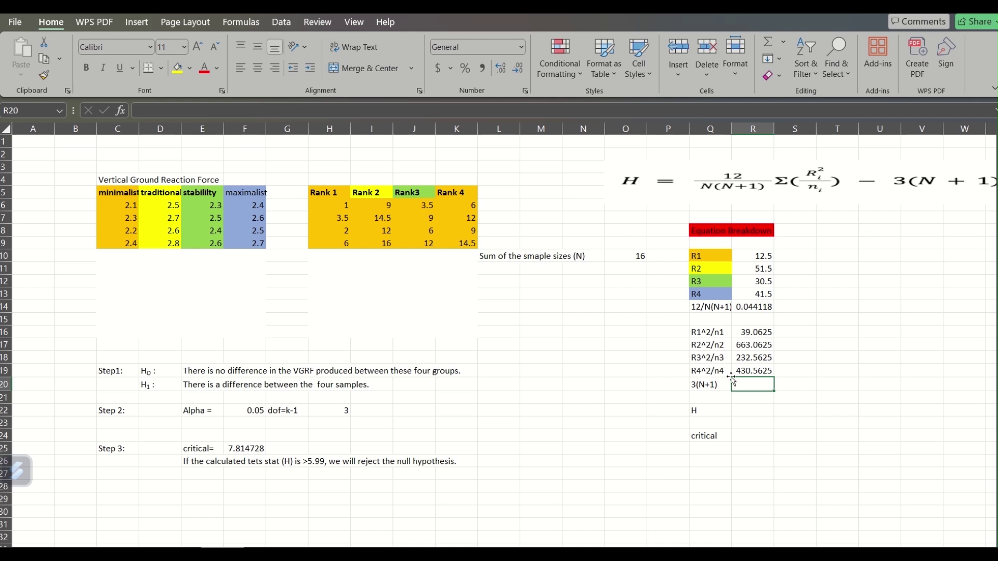
{"action": "type", "text": "=3*17"}
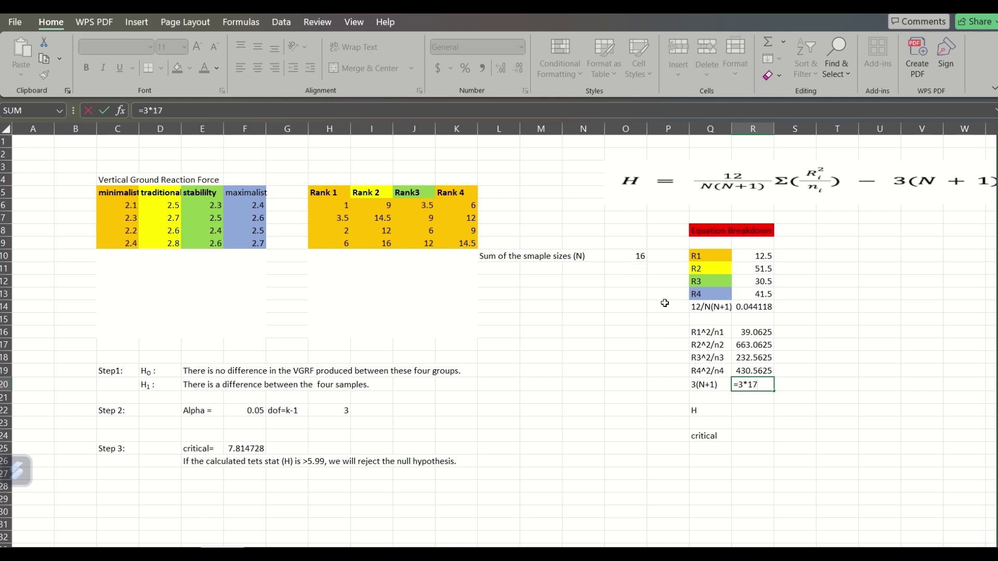
{"action": "key", "text": "Return"}
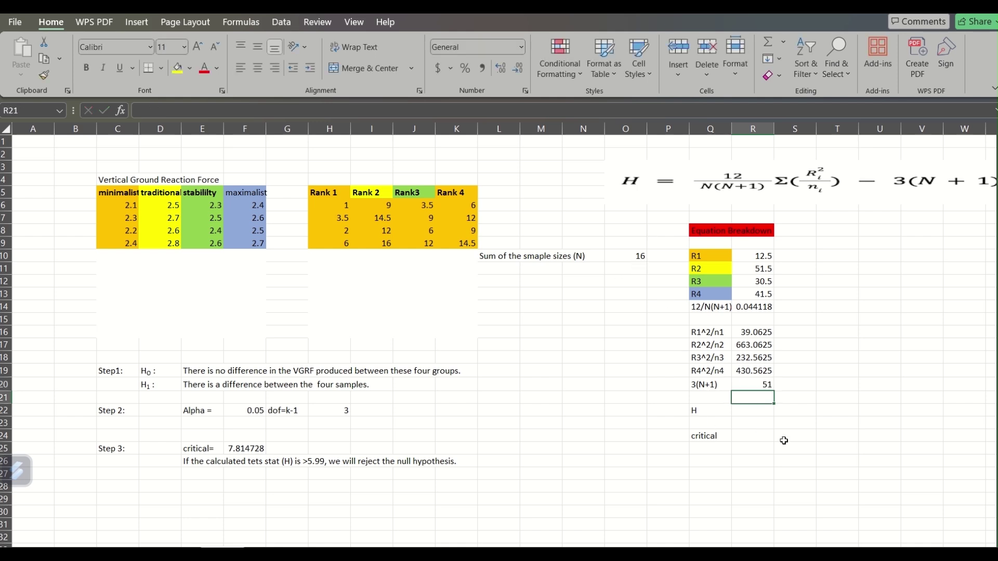
- Calculate the H statistic in R22 with the formula =R14*(SUM(R16:R19))-R20
{"action": "left_click", "coordinate": [750, 413]}
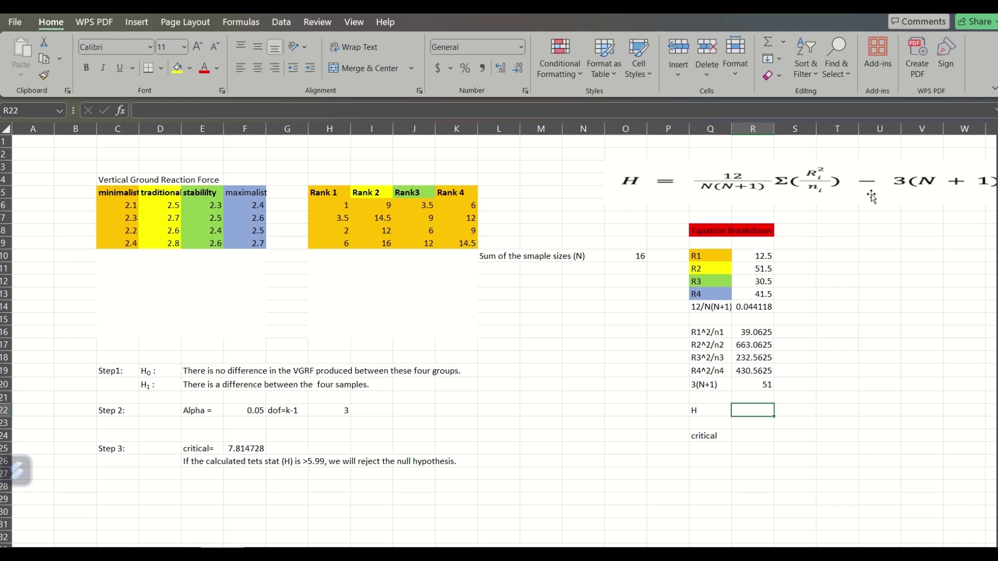
{"action": "type", "text": "="}
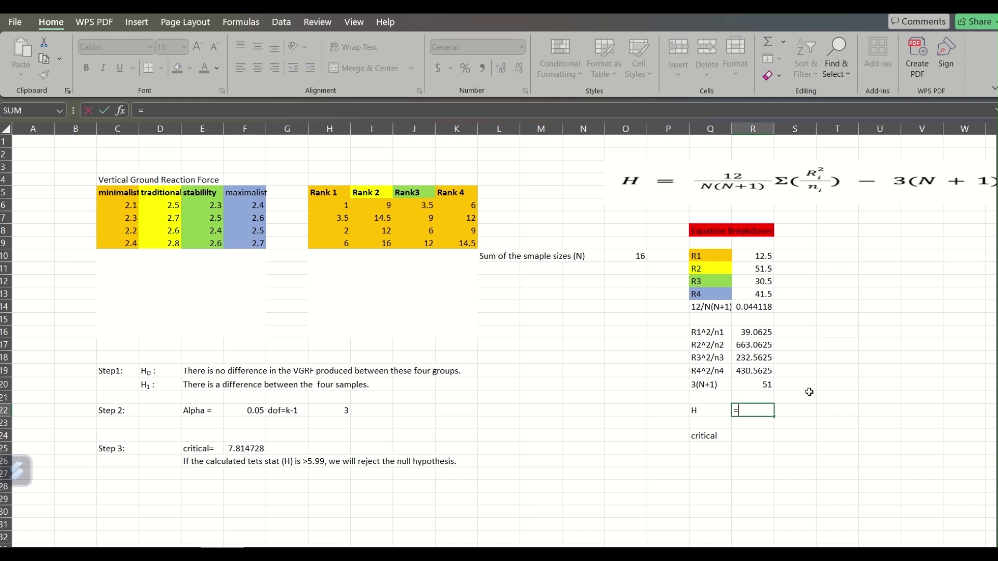
{"action": "left_click", "coordinate": [753, 307]}
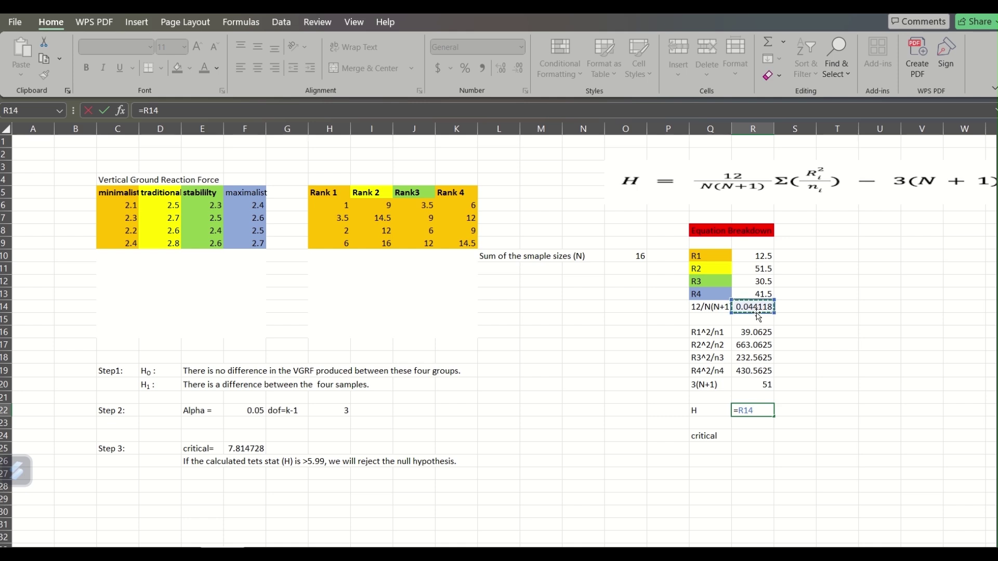
{"action": "type", "text": "*"}
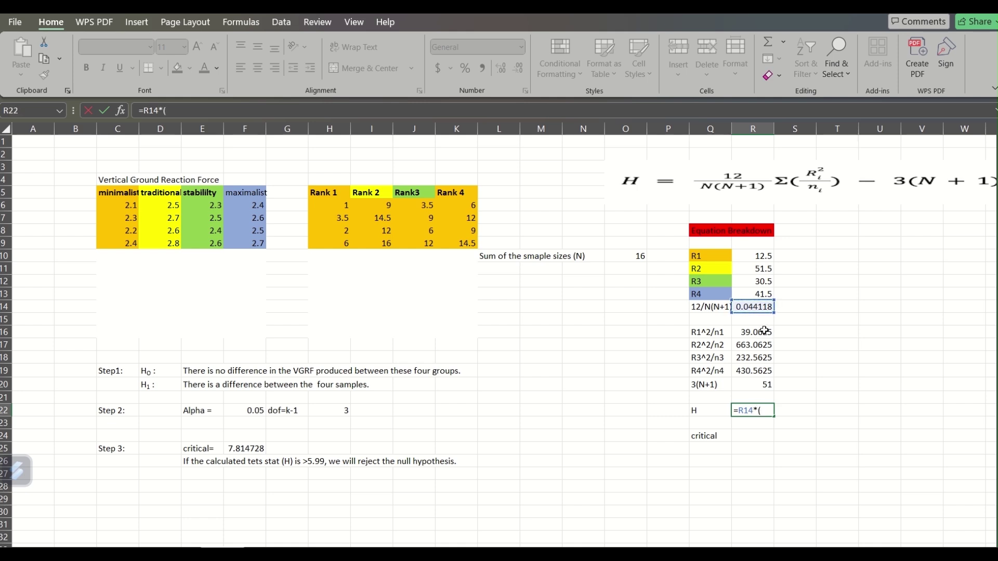
{"action": "type", "text": "(sum"}
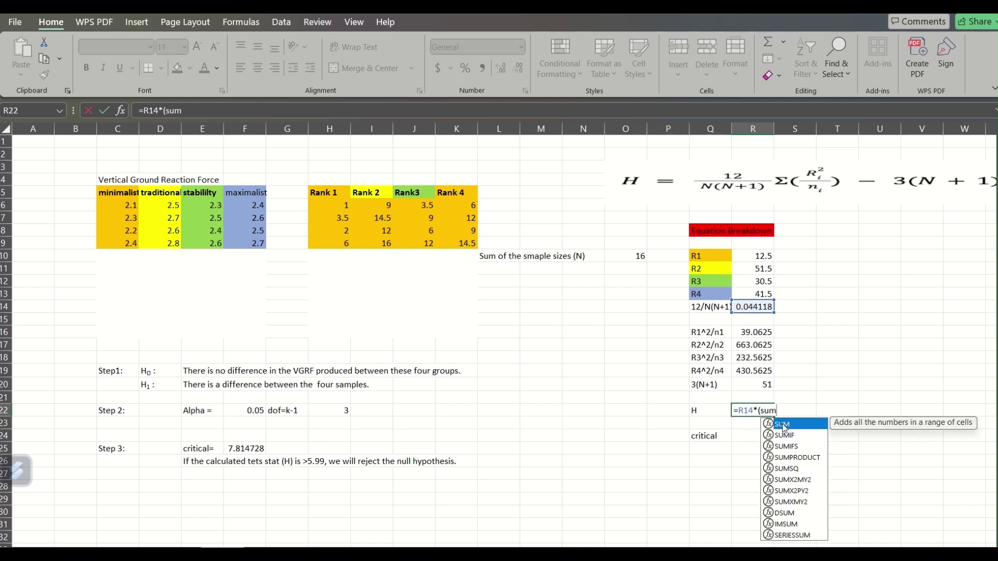
{"action": "double_click", "coordinate": [783, 426]}
{"action": "left_click_drag", "start_coordinate": [745, 329], "coordinate": [751, 372]}
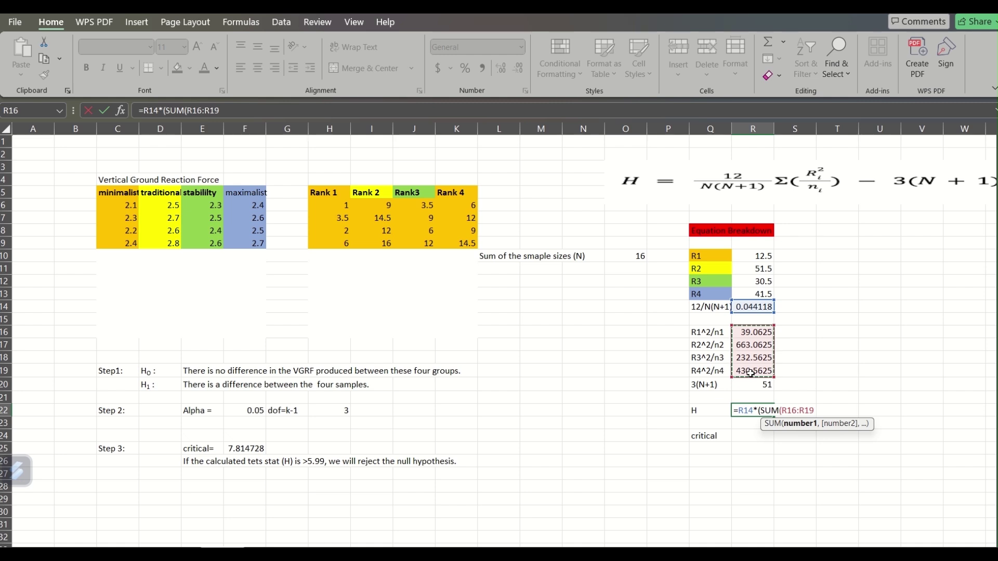
{"action": "type", "text": "))-T19"}
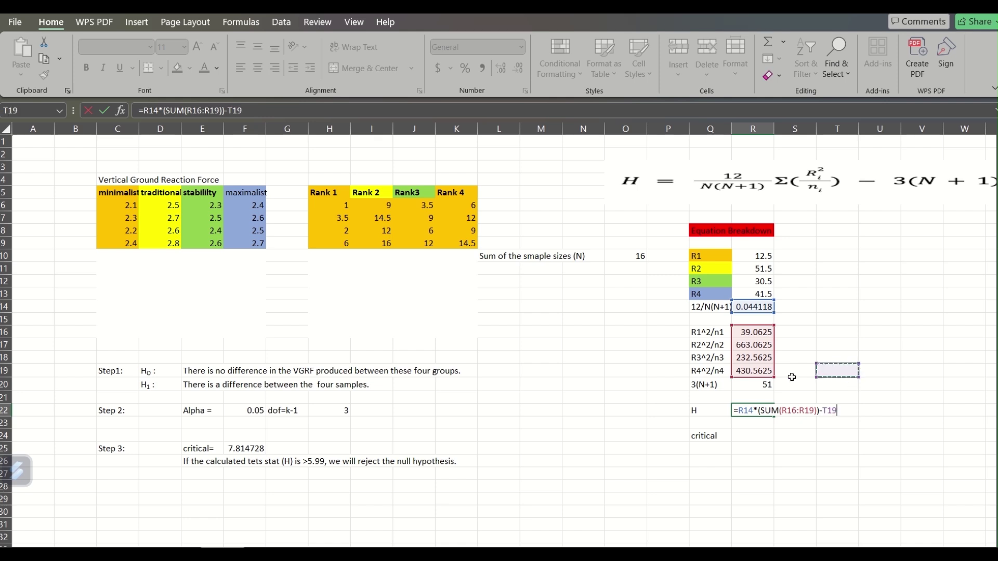
{"action": "left_click", "coordinate": [760, 385]}
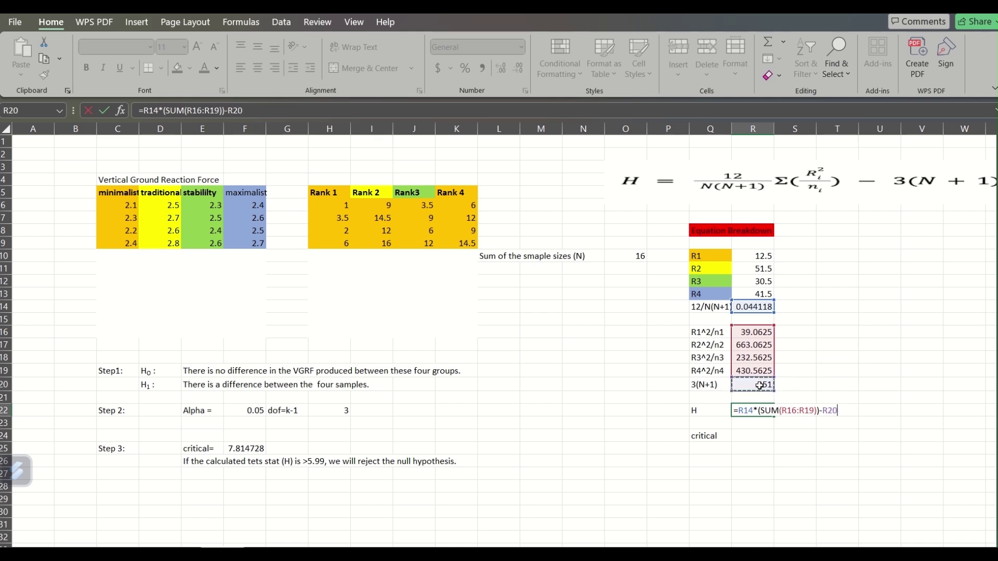
{"action": "key", "text": "Return"}
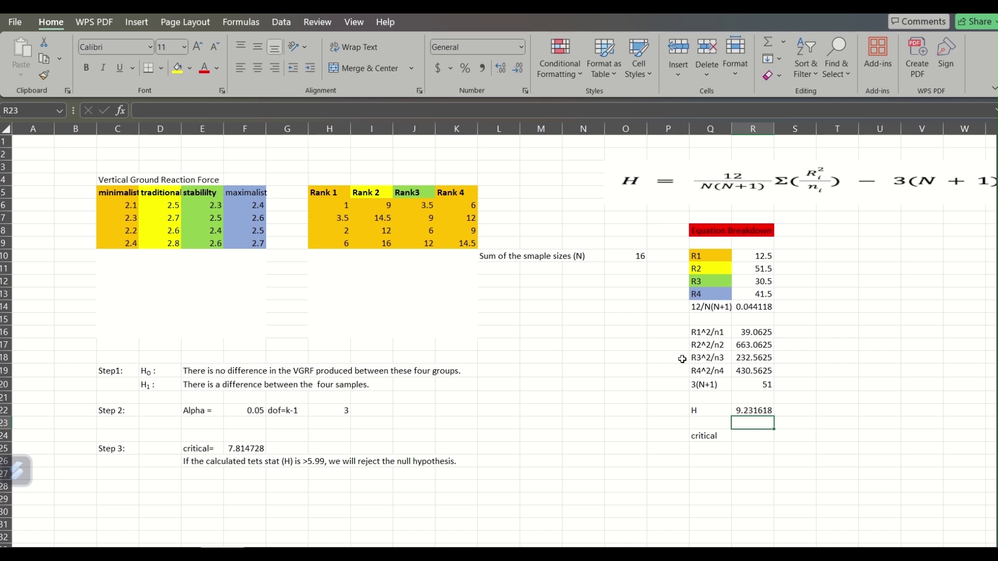
{"action": "left_click_drag", "start_coordinate": [682, 359], "coordinate": [545, 19]}
{"action": "mouse_move", "coordinate": [501, 15]}
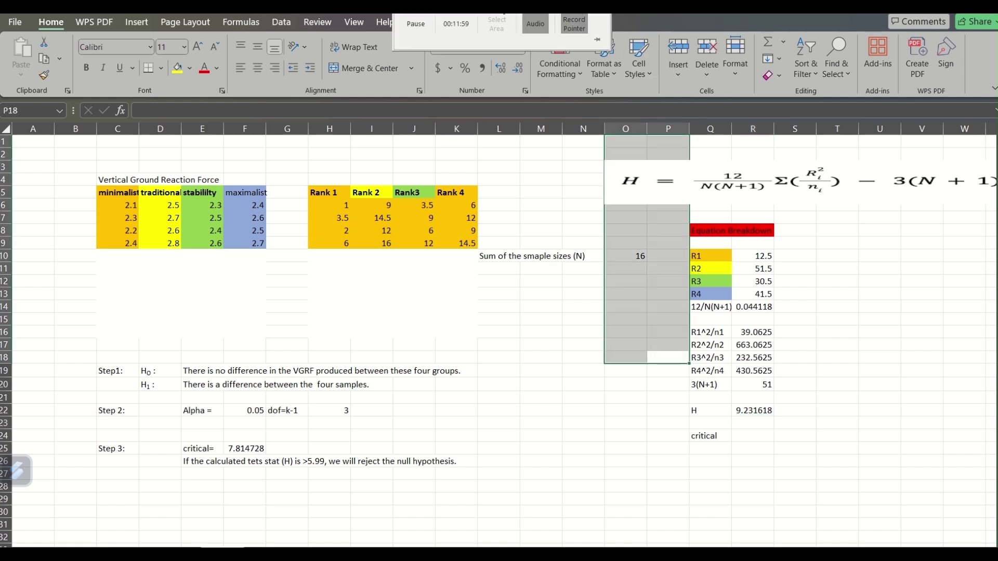